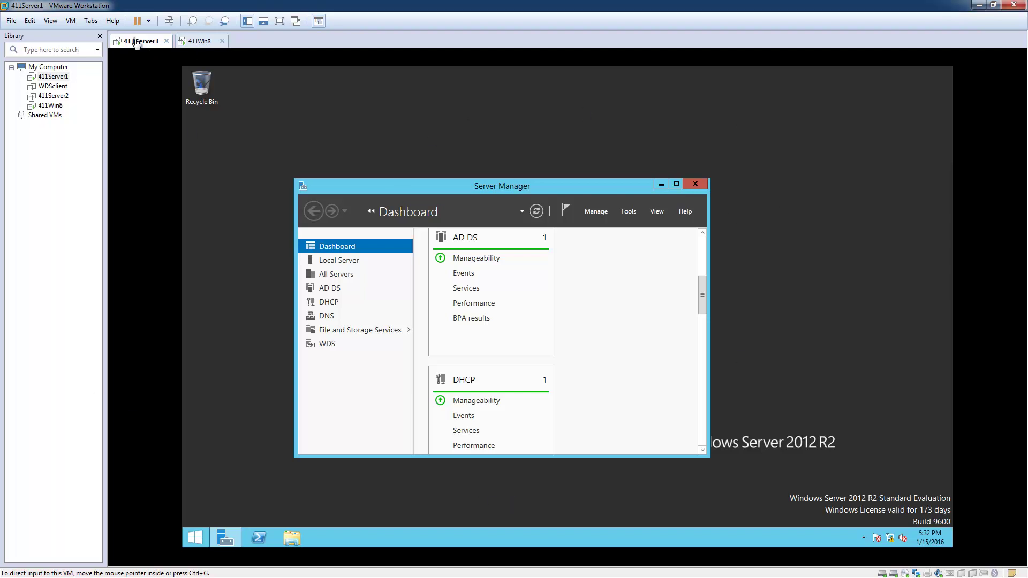
Return to the 411Server1 VM and launch Group Policy Management from Server Manager Tools
{"action": "left_click", "coordinate": [199, 41]}
{"action": "left_click", "coordinate": [140, 41]}
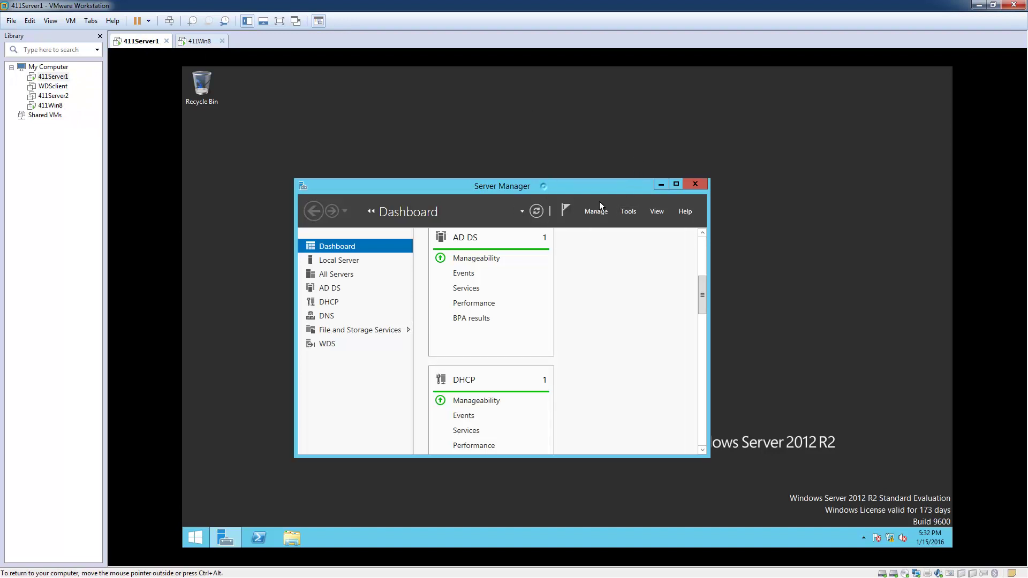
{"action": "left_click", "coordinate": [628, 213]}
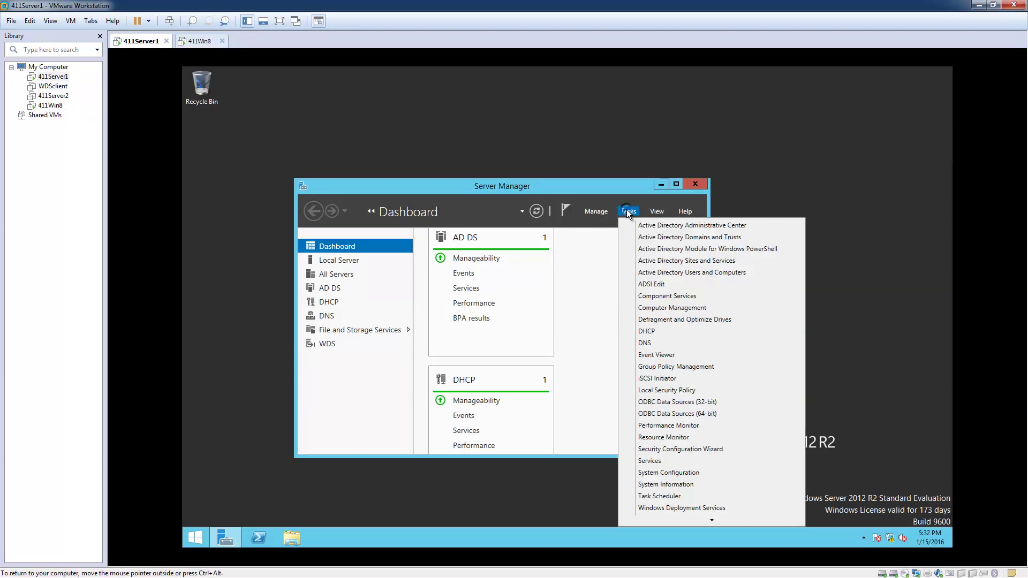
{"action": "left_click", "coordinate": [693, 368]}
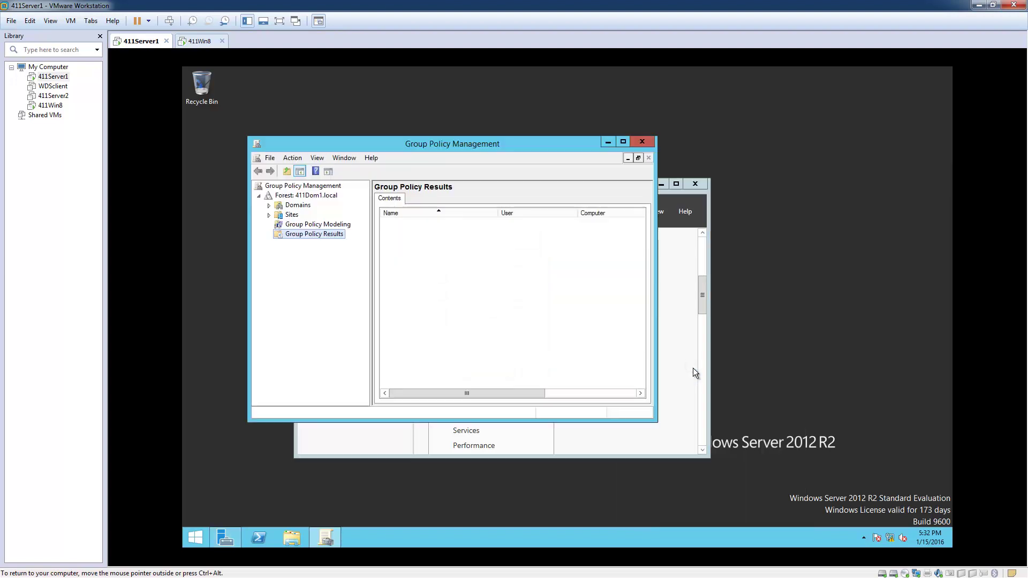
Expand Forest, Domains and 411Dom1.local, then select Group Policy Objects
{"action": "left_click", "coordinate": [258, 195]}
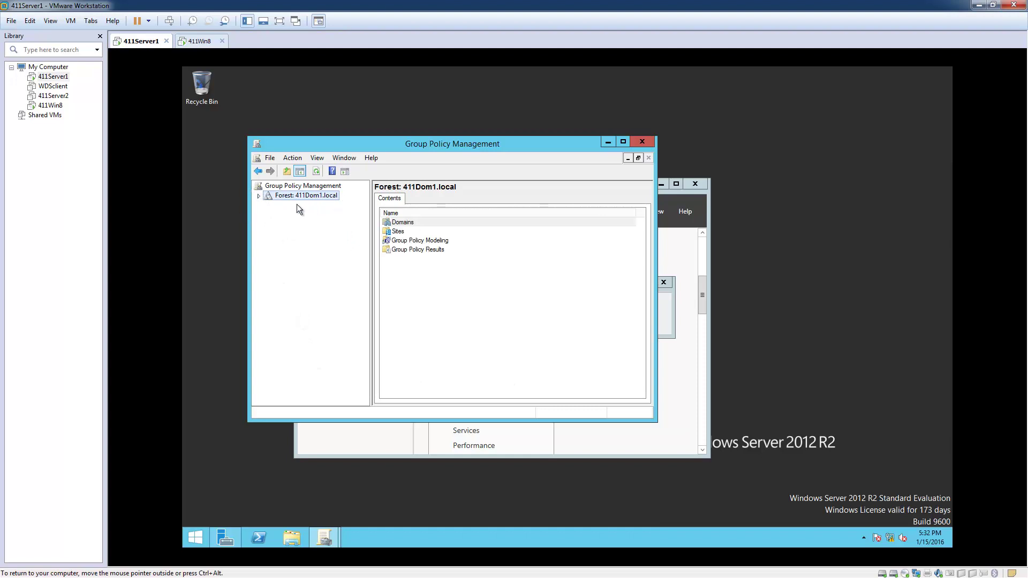
{"action": "left_click", "coordinate": [260, 197]}
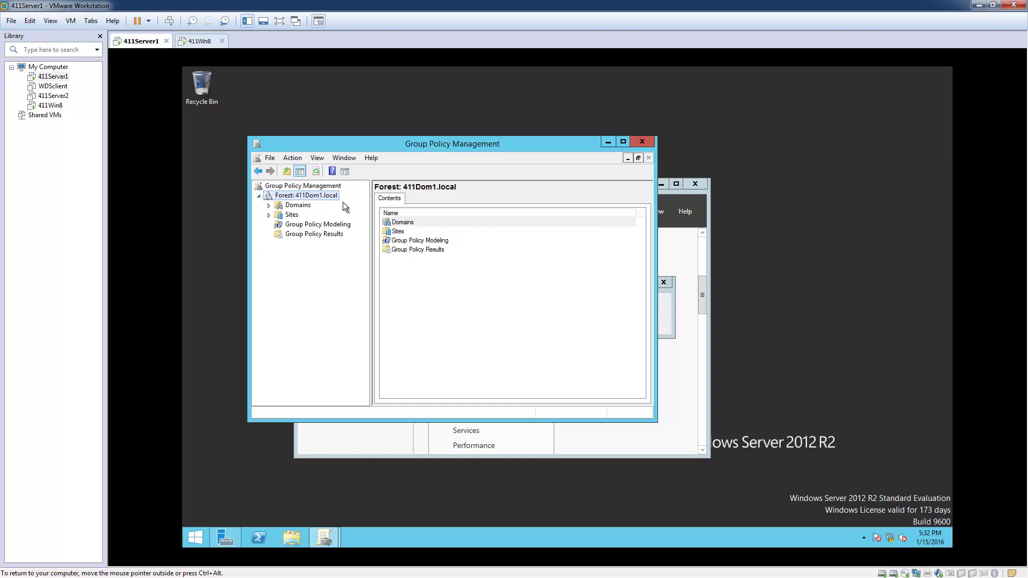
{"action": "left_click", "coordinate": [266, 207]}
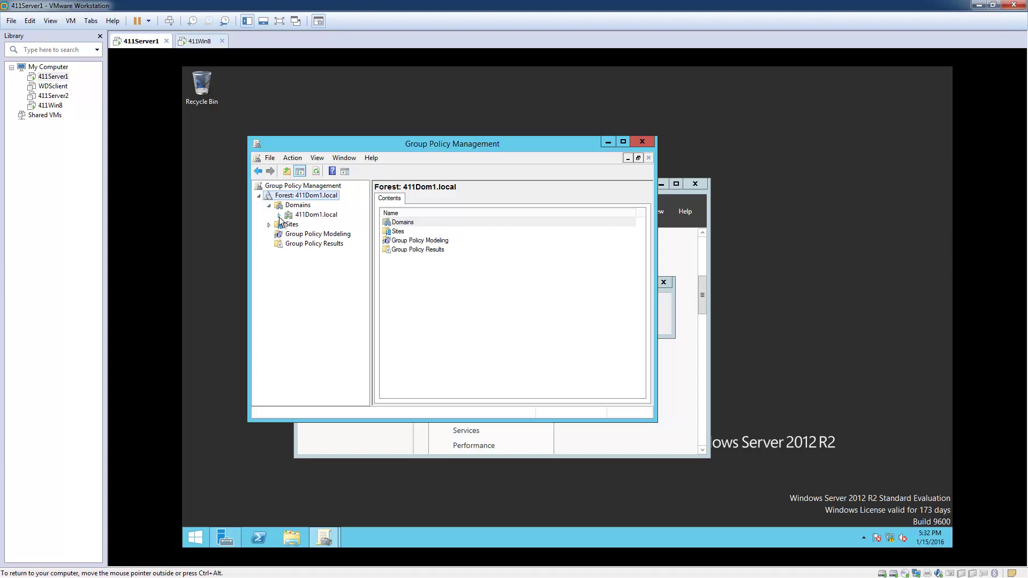
{"action": "left_click", "coordinate": [279, 216]}
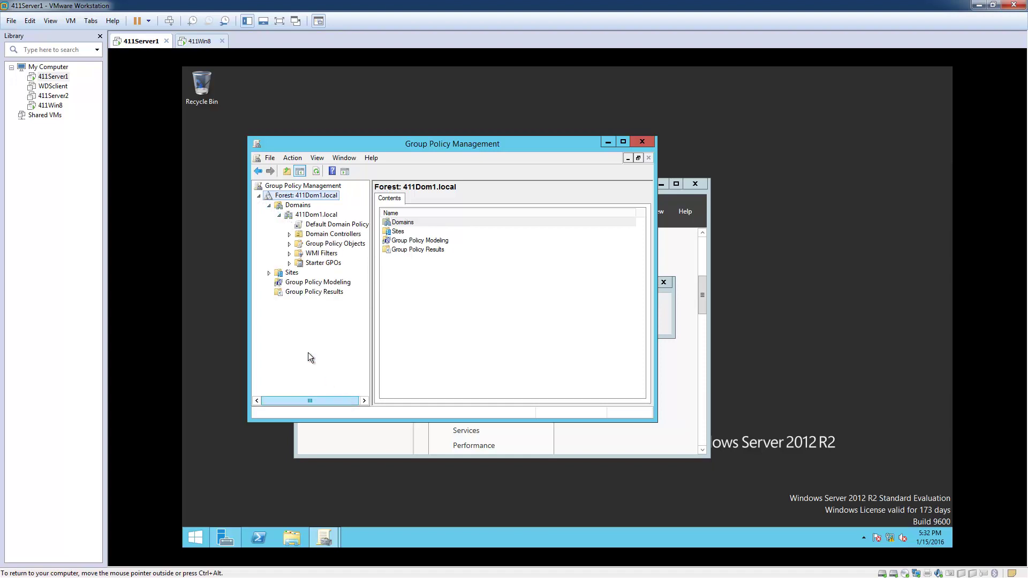
{"action": "left_click", "coordinate": [315, 245]}
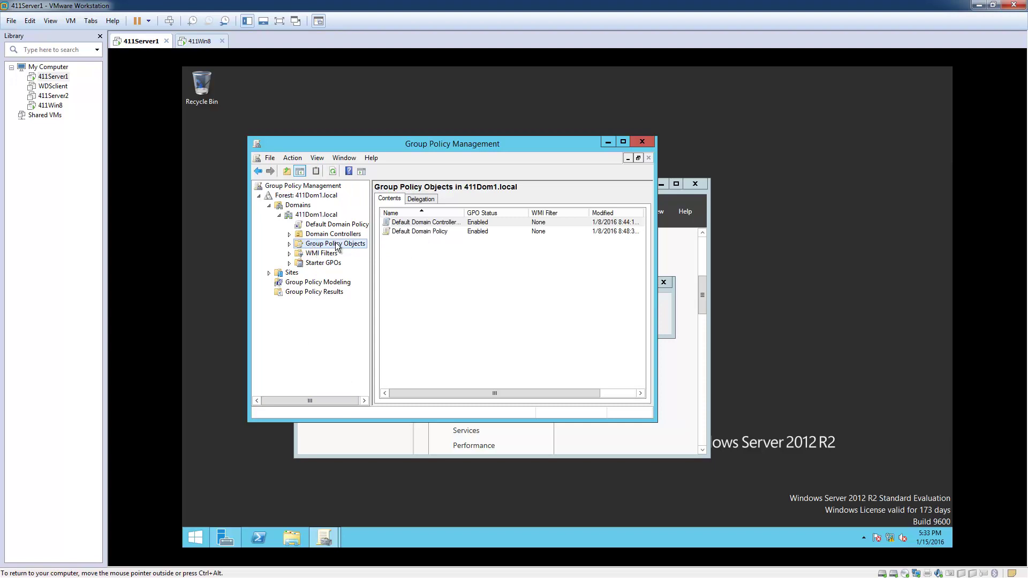
Add a new GPO under Group Policy Objects, replacing the default name with WSUS-Desktops
{"action": "right_click", "coordinate": [336, 245]}
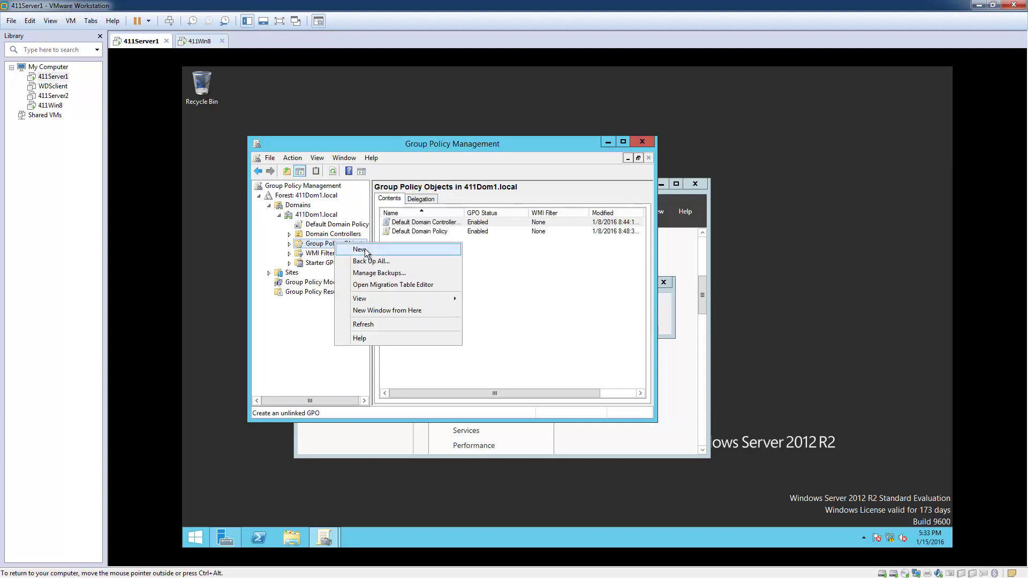
{"action": "left_click", "coordinate": [360, 249]}
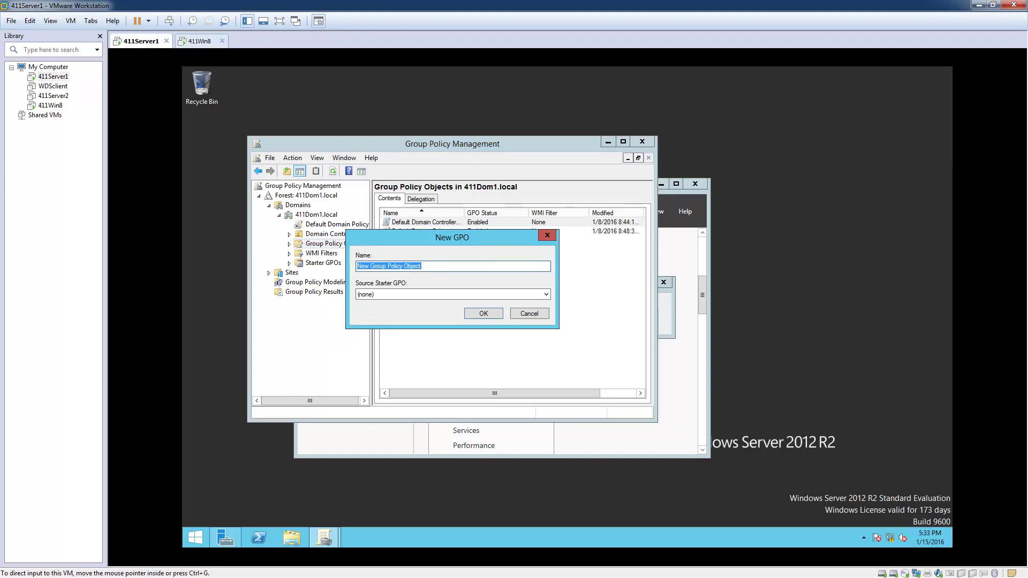
{"action": "double_click", "coordinate": [423, 266]}
{"action": "left_click_drag", "start_coordinate": [423, 266], "coordinate": [353, 274]}
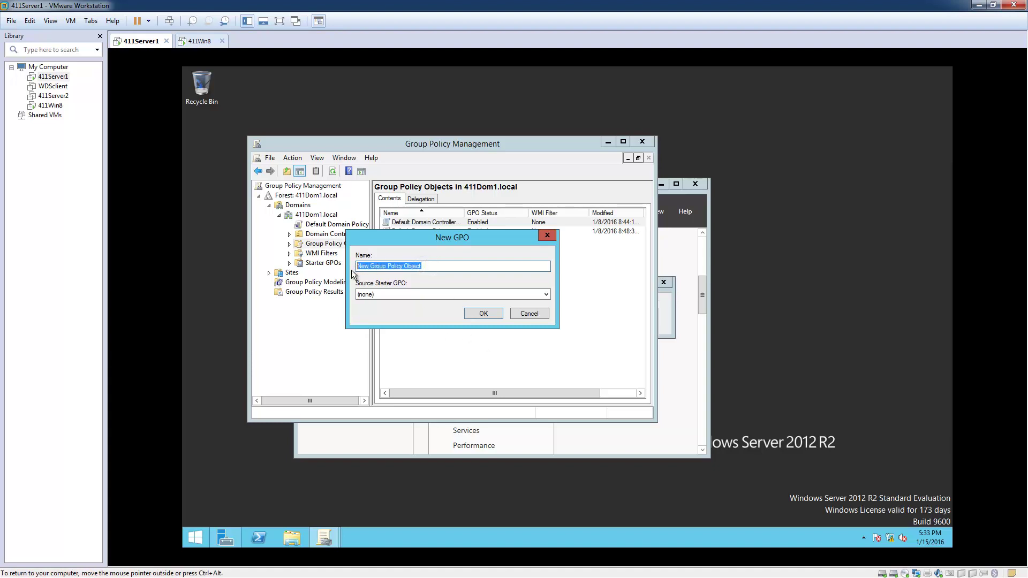
{"action": "type", "text": "W"}
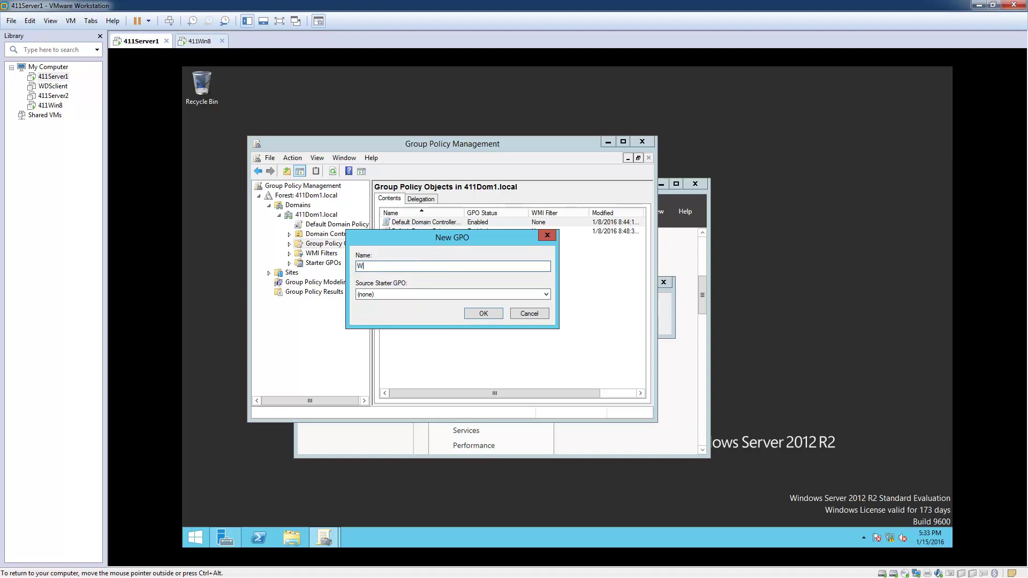
{"action": "type", "text": "SUS-DE"}
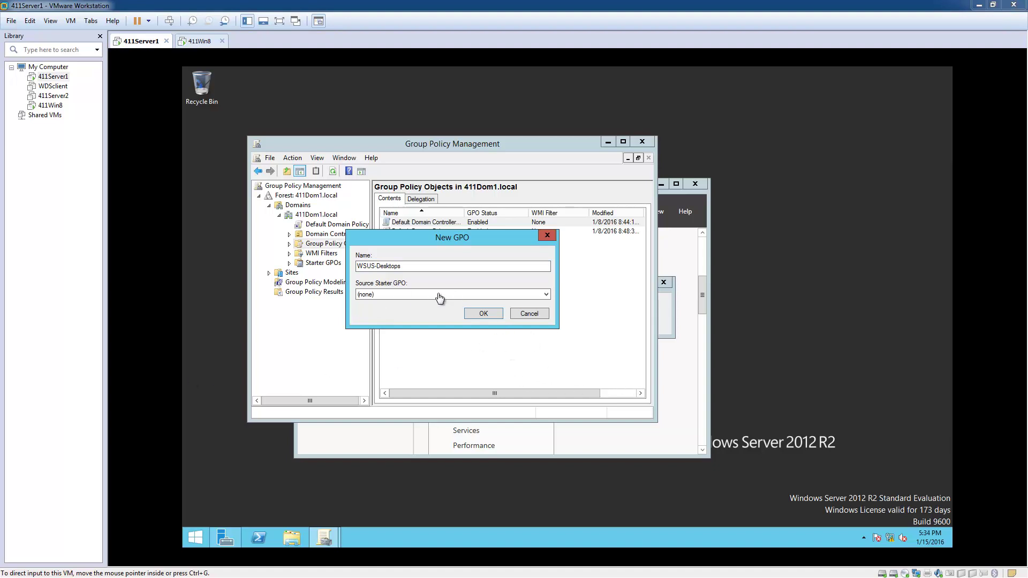
{"action": "left_click", "coordinate": [491, 319]}
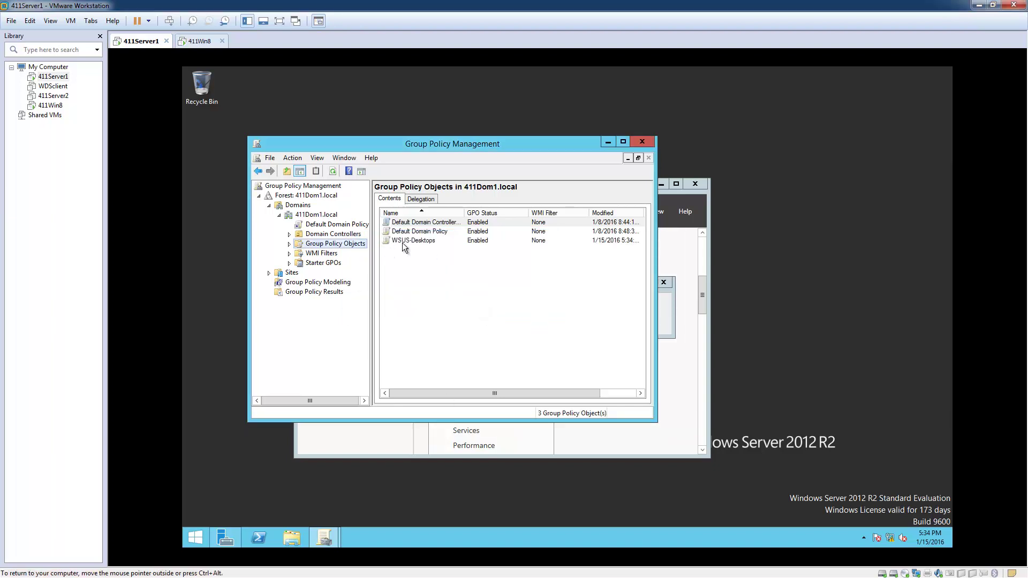
Open the WSUS-Desktops GPO in Group Policy Management Editor
{"action": "left_click", "coordinate": [428, 241]}
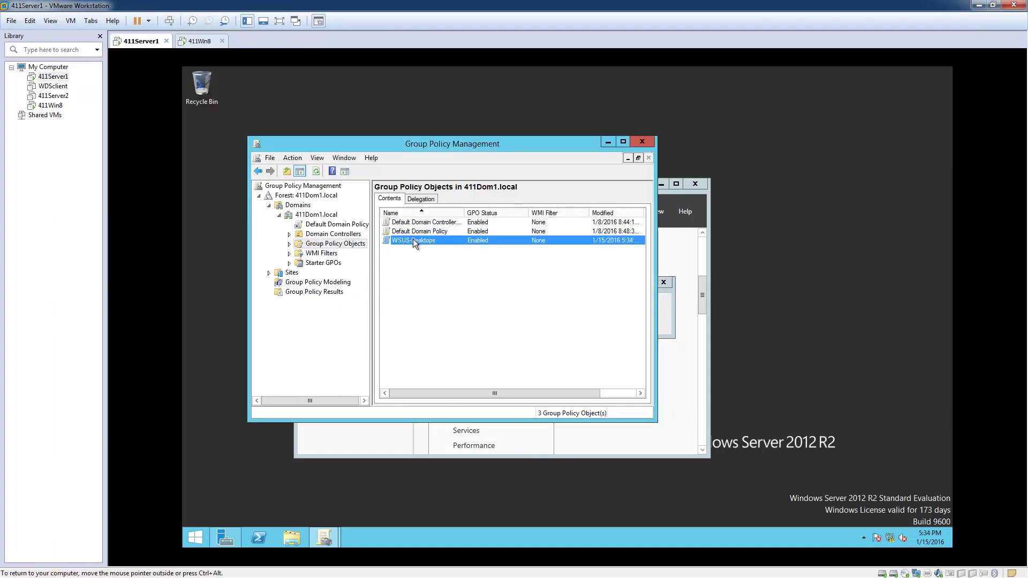
{"action": "right_click", "coordinate": [426, 240]}
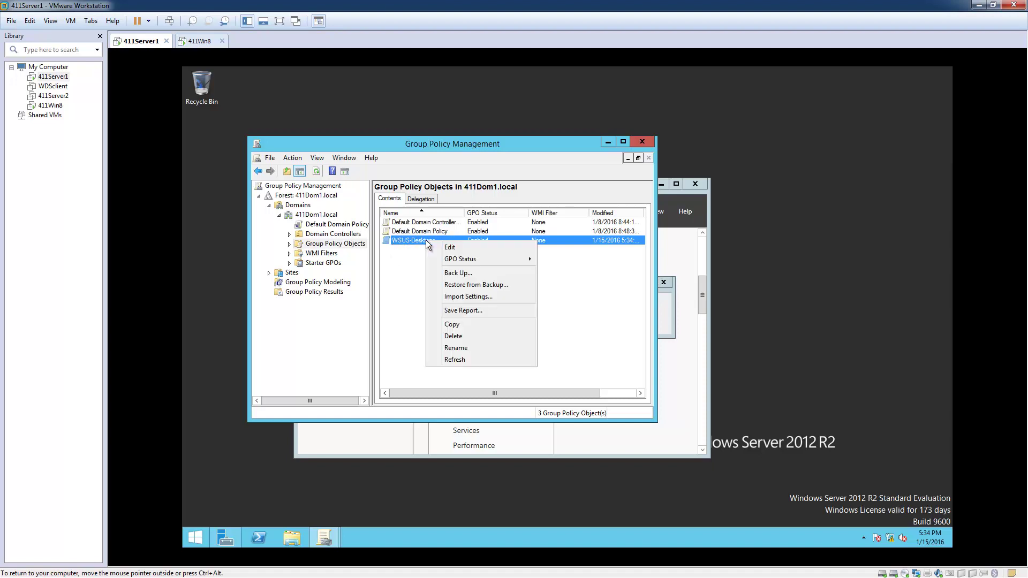
{"action": "left_click", "coordinate": [450, 247]}
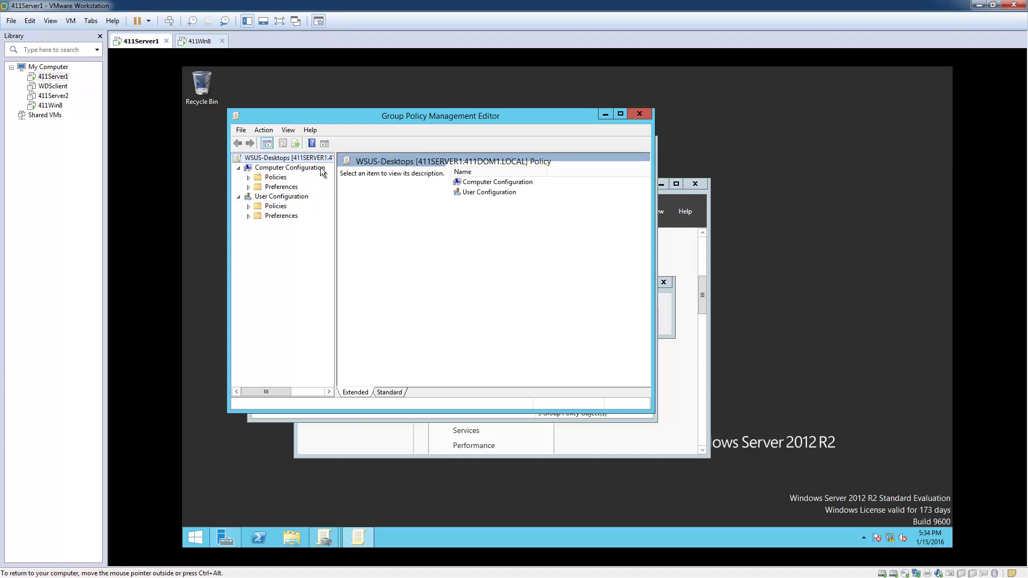
Expand Policies > Administrative Templates > Windows Components and select Windows Update
{"action": "left_click", "coordinate": [248, 179]}
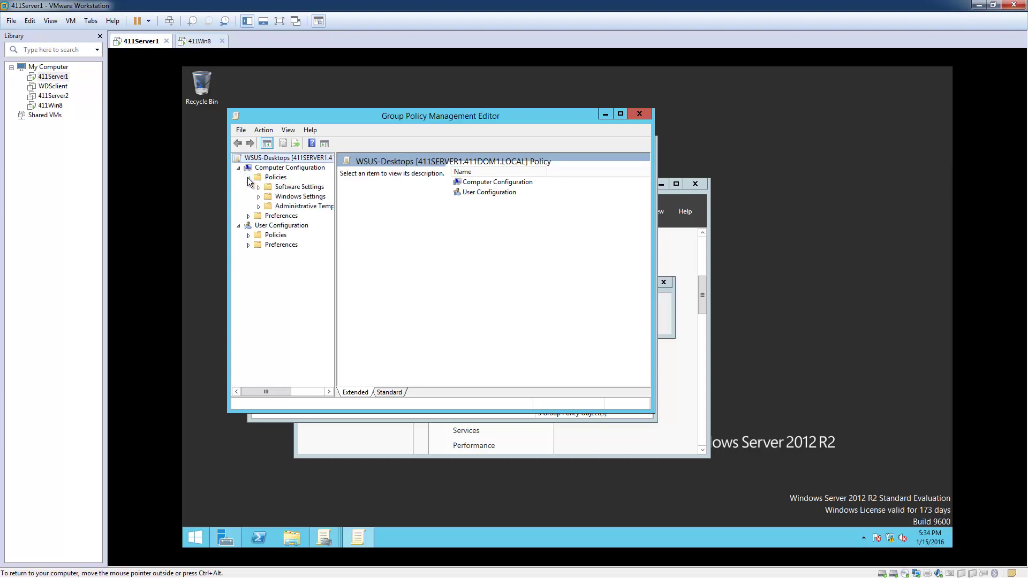
{"action": "mouse_move", "coordinate": [270, 392]}
{"action": "left_mouse_down"}
{"action": "mouse_move", "coordinate": [291, 397]}
{"action": "mouse_move", "coordinate": [266, 394]}
{"action": "left_mouse_up"}
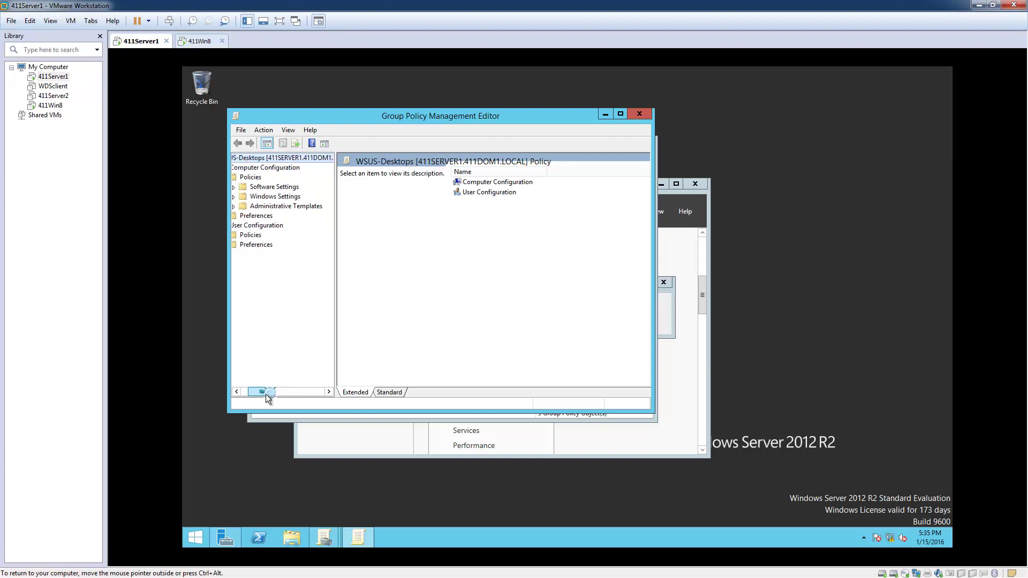
{"action": "left_click", "coordinate": [234, 207]}
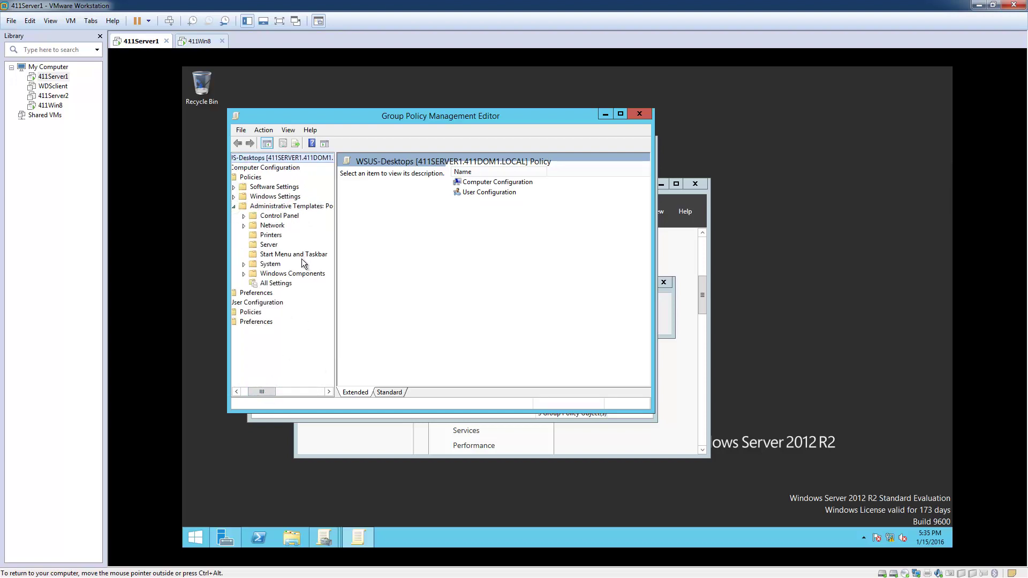
{"action": "left_click", "coordinate": [244, 274]}
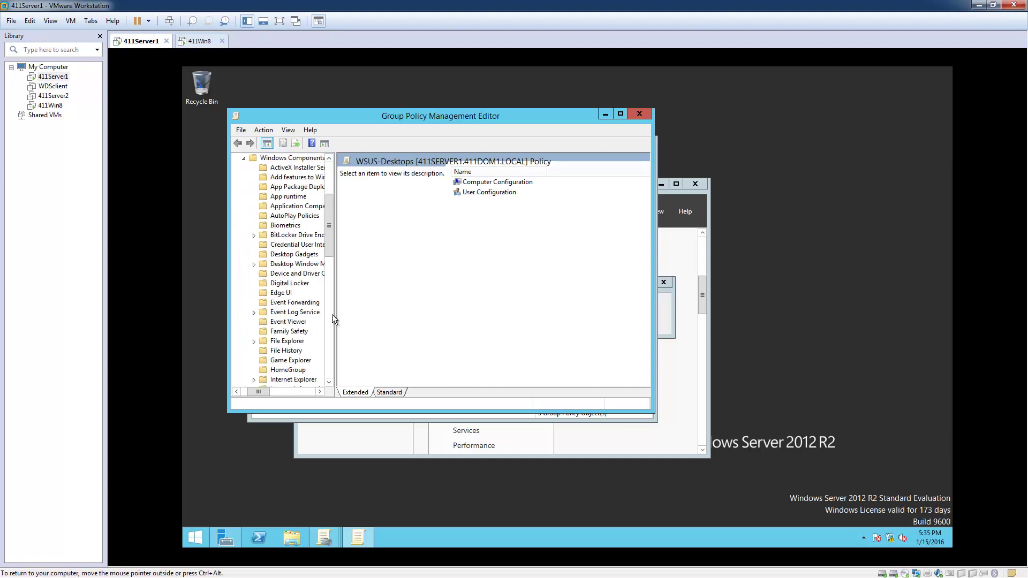
{"action": "left_click_drag", "start_coordinate": [333, 252], "coordinate": [333, 363]}
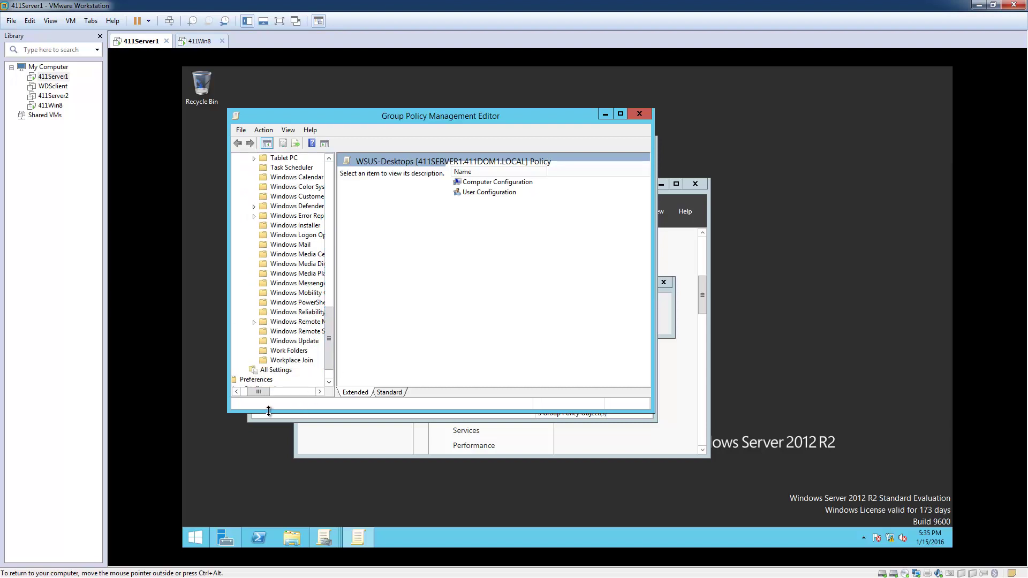
{"action": "left_click", "coordinate": [283, 344]}
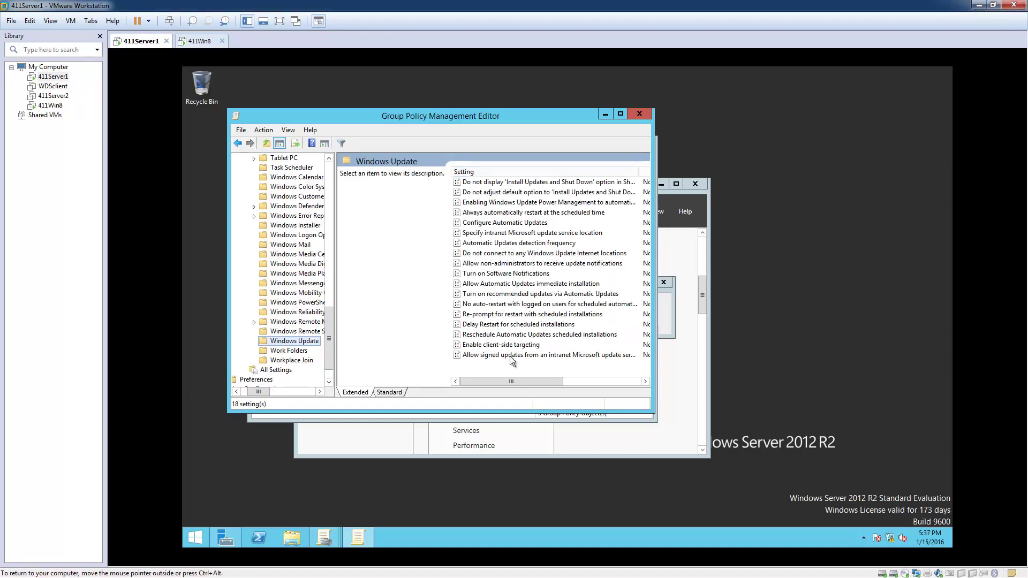
Select Enable client-side targeting in the Windows Update settings list
{"action": "left_click_drag", "start_coordinate": [513, 383], "coordinate": [489, 392]}
{"action": "scroll", "coordinate": [543, 316], "scroll_direction": "up", "scroll_amount": 4}
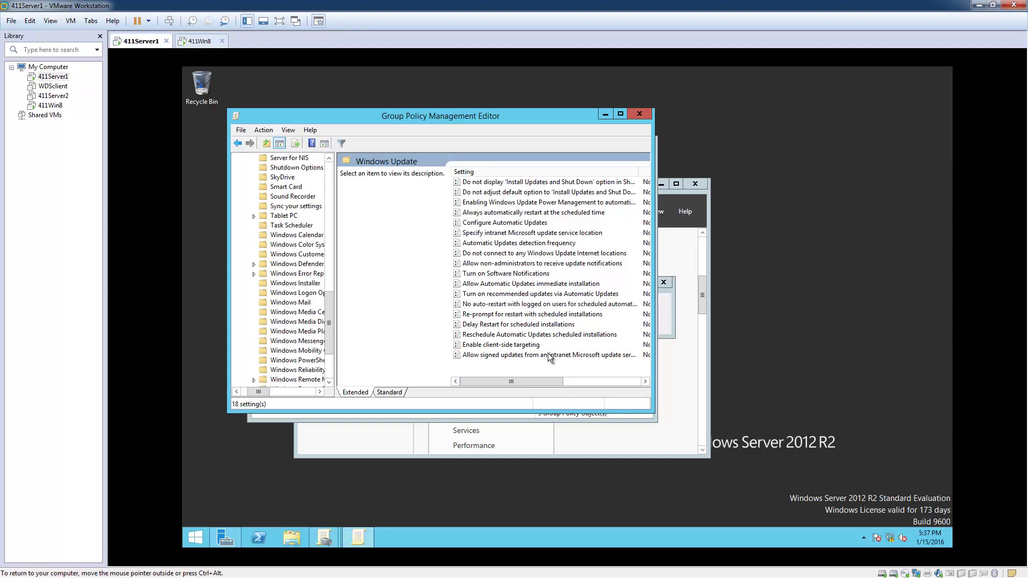
{"action": "left_click", "coordinate": [496, 345]}
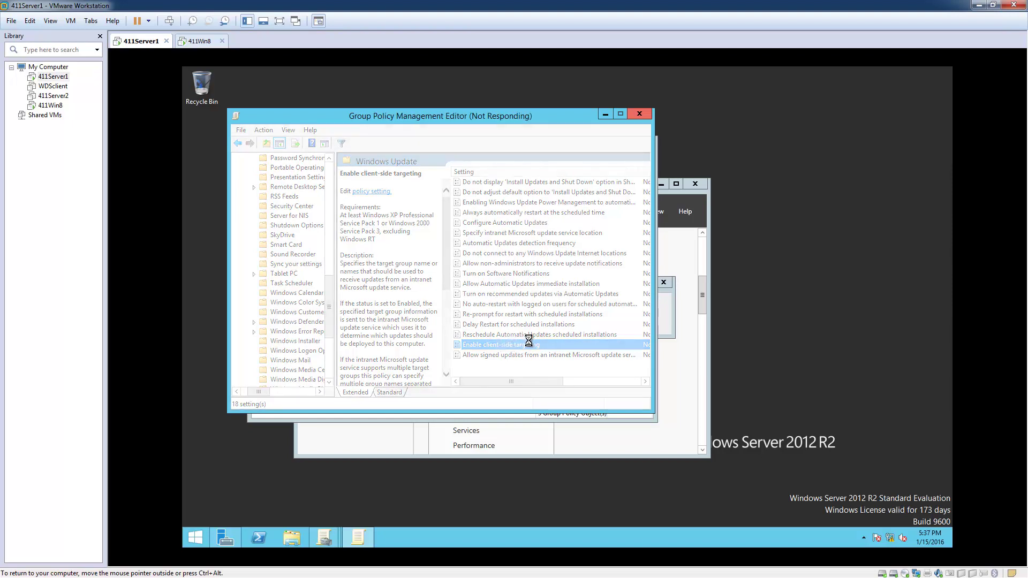
{"action": "key", "text": "ctrl+alt"}
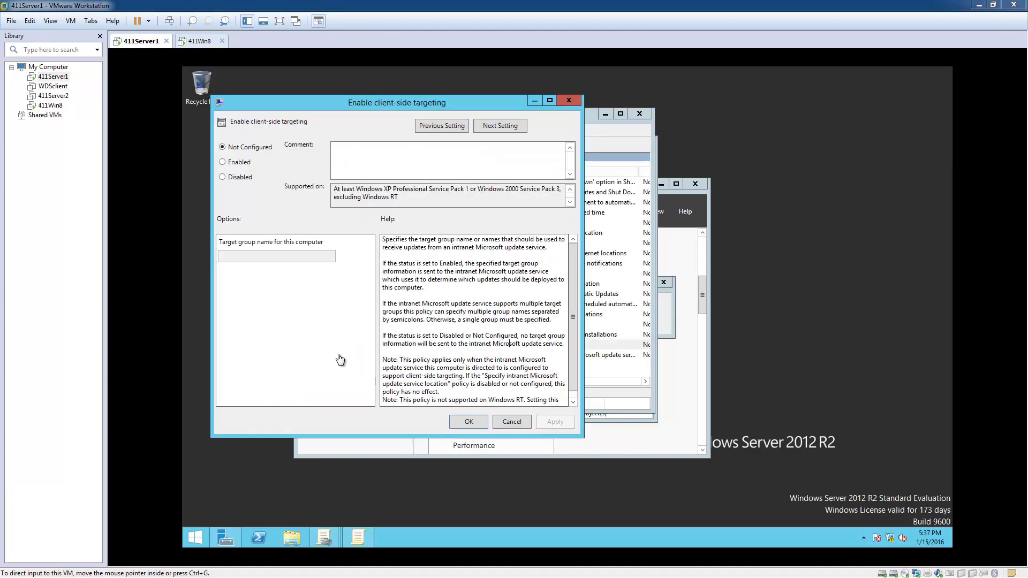
Set Enable client-side targeting to Enabled with target group name Desktops
{"action": "left_click", "coordinate": [384, 409]}
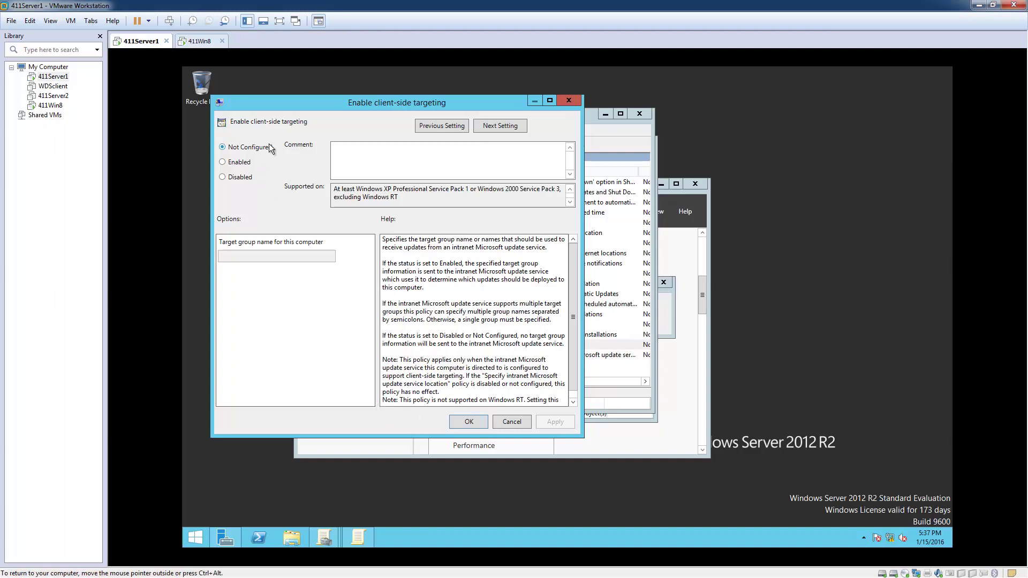
{"action": "left_click", "coordinate": [223, 162]}
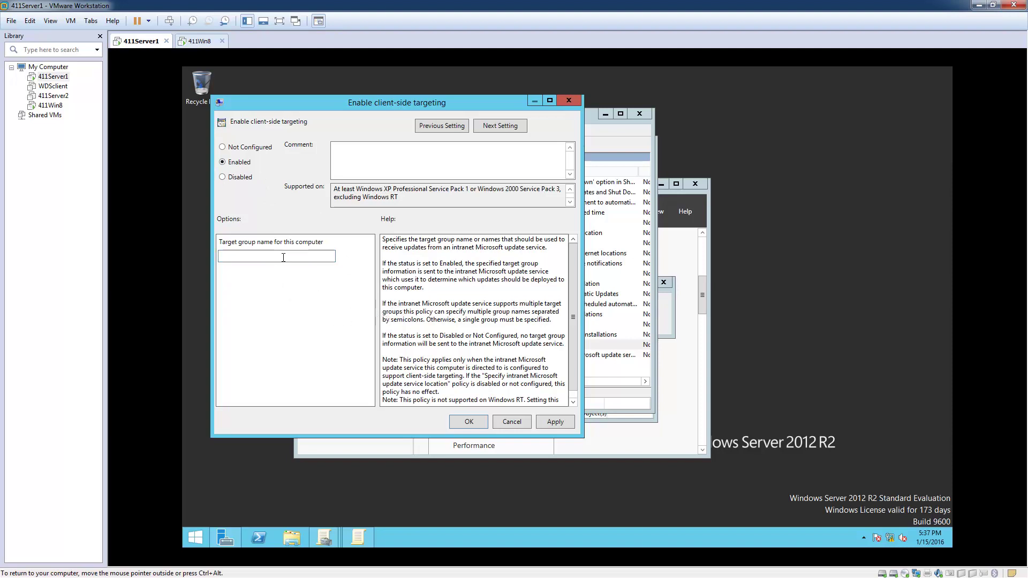
{"action": "left_click", "coordinate": [314, 256]}
{"action": "type", "text": "Desktops"}
{"action": "left_click", "coordinate": [470, 422]}
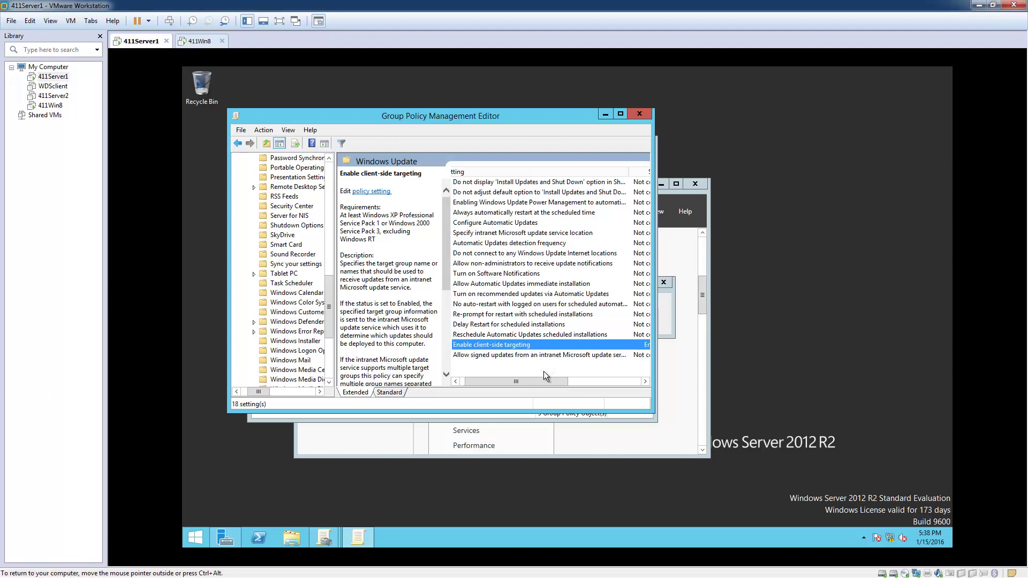
Enable Configure Automatic Updates with option 3, every day at 03:00, then reopen to verify
{"action": "double_click", "coordinate": [502, 223]}
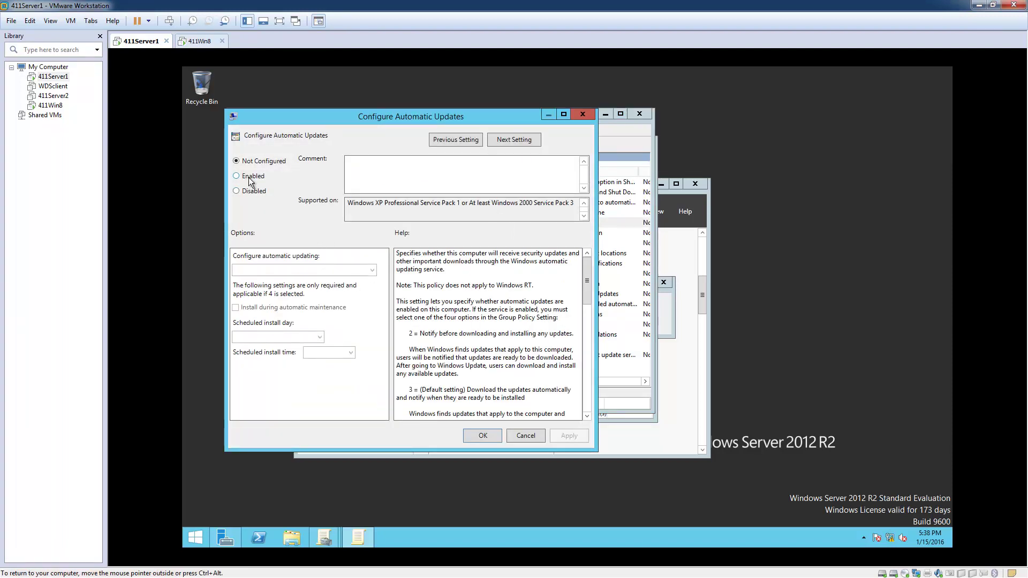
{"action": "left_click", "coordinate": [249, 178]}
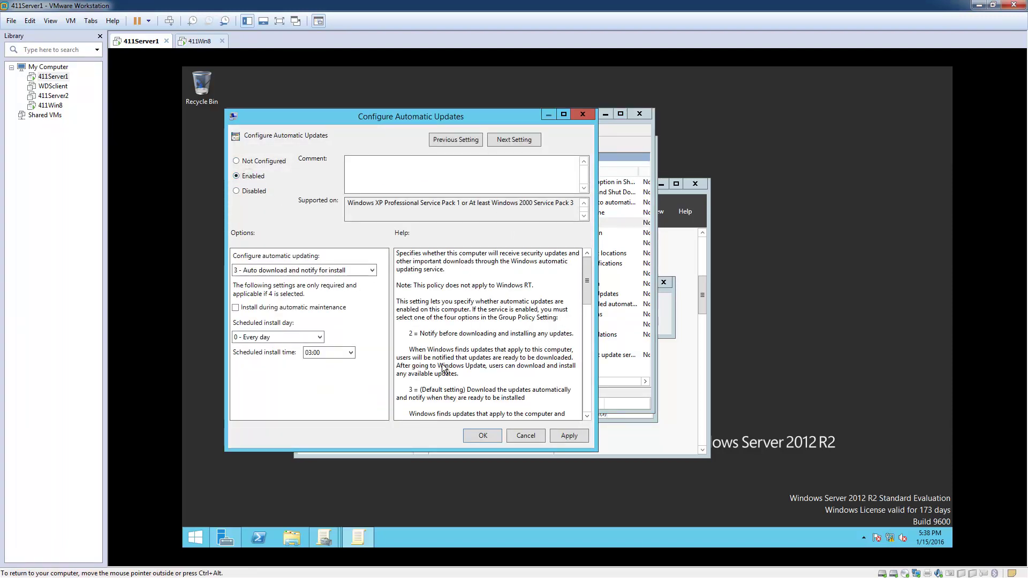
{"action": "left_click", "coordinate": [489, 436]}
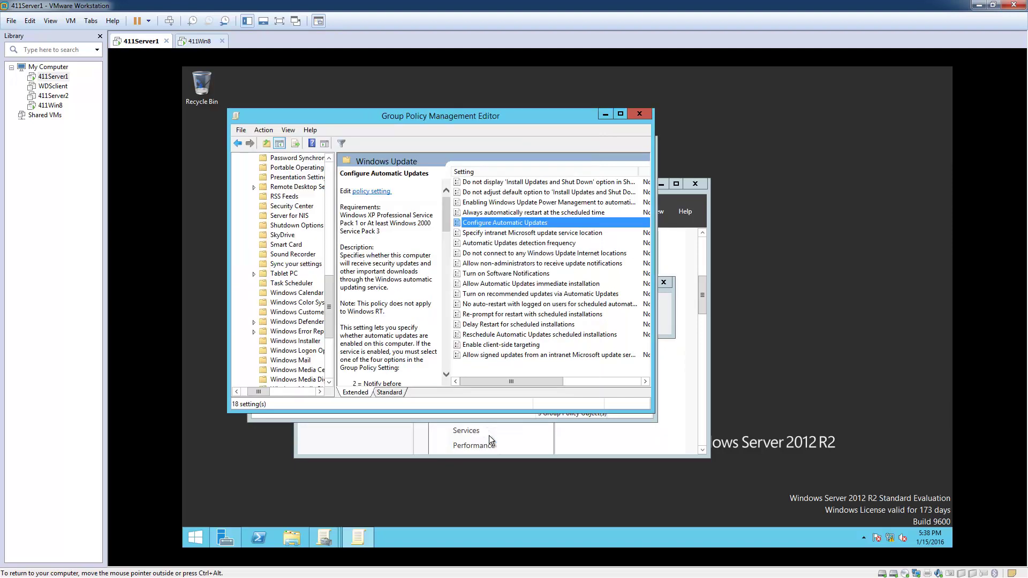
{"action": "double_click", "coordinate": [519, 223]}
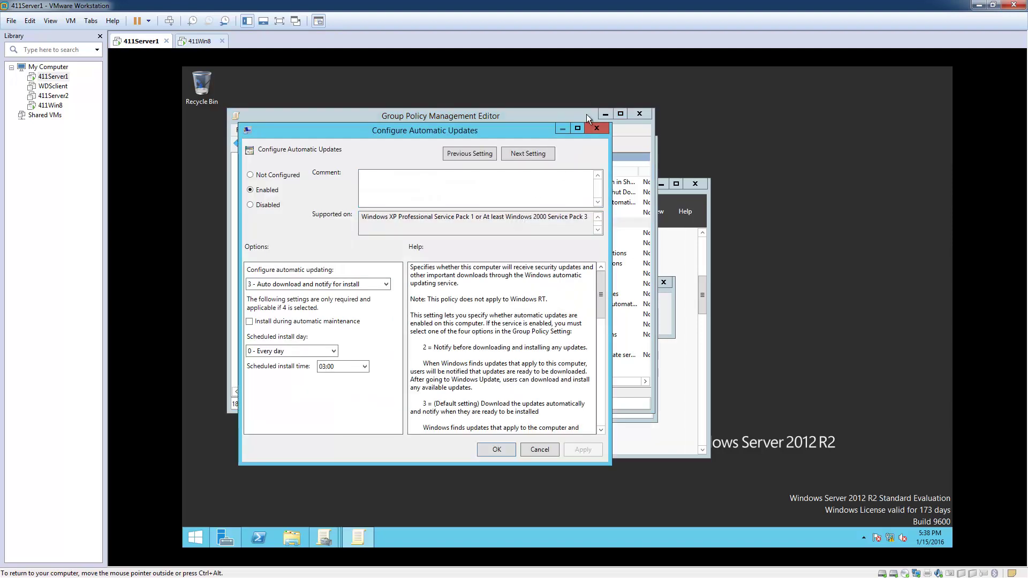
{"action": "left_click", "coordinate": [596, 128]}
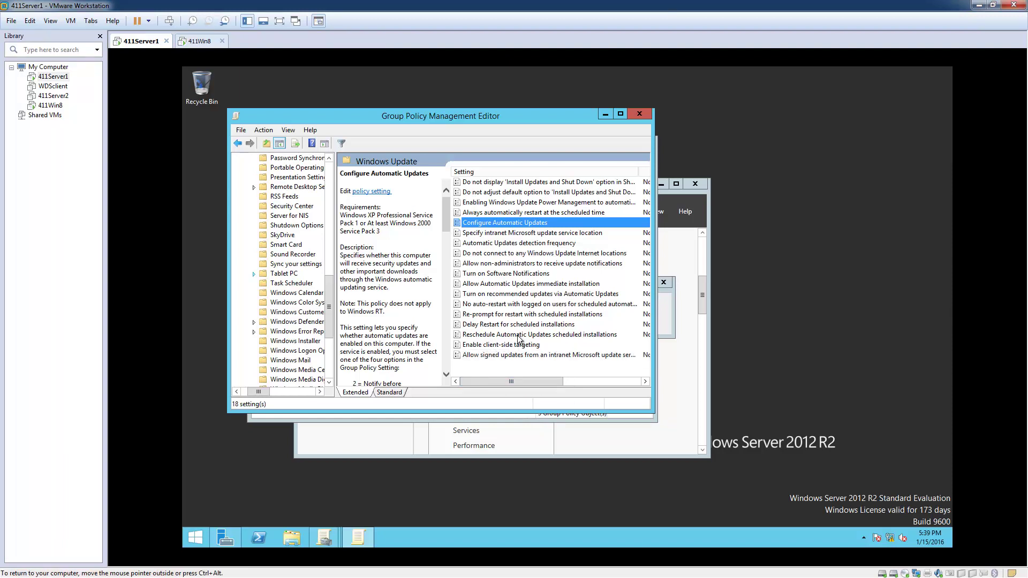
Enable Specify intranet Microsoft update service location and enter the update detection server URL
{"action": "left_click", "coordinate": [499, 234]}
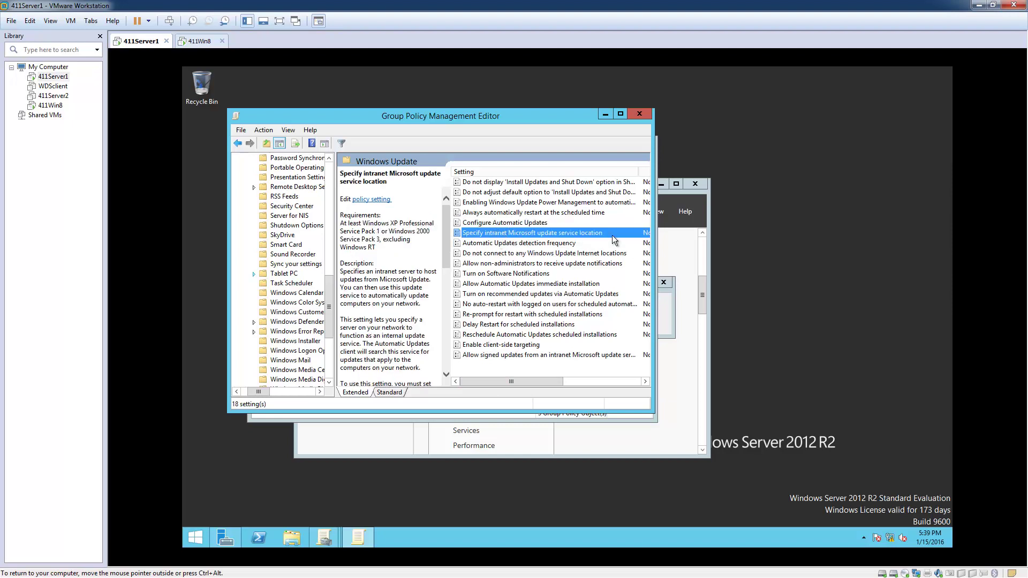
{"action": "double_click", "coordinate": [573, 234]}
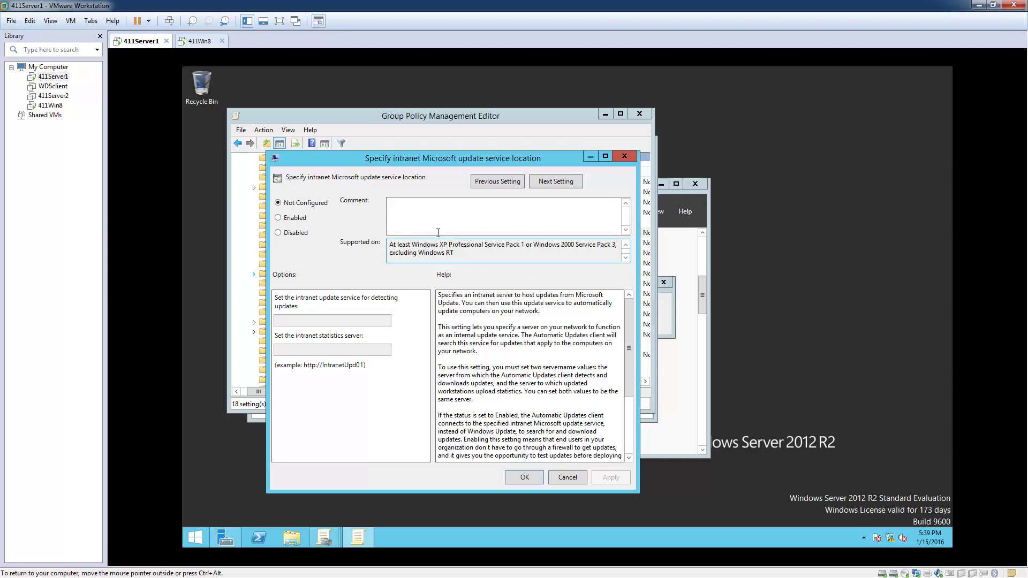
{"action": "left_click", "coordinate": [295, 221]}
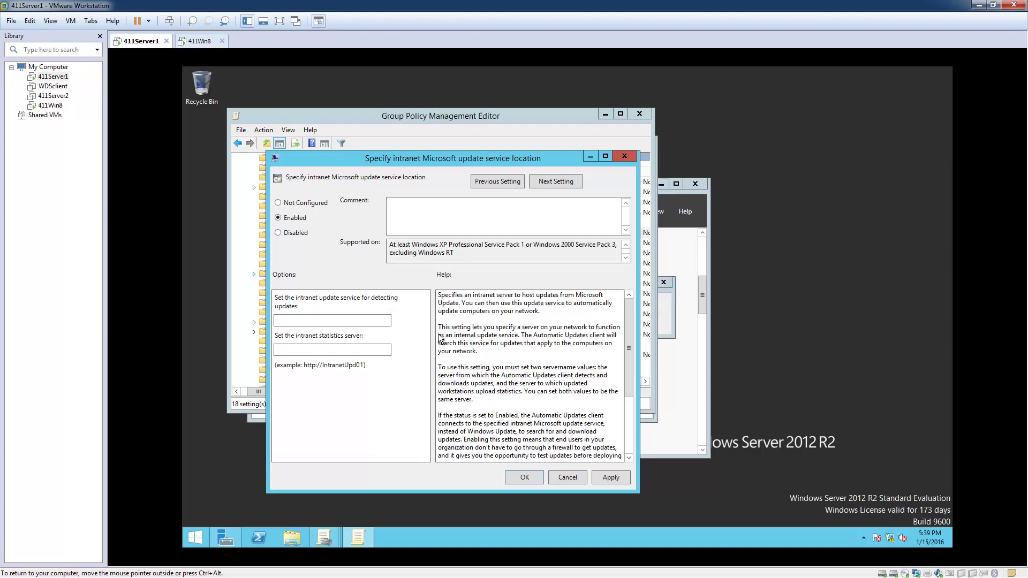
{"action": "left_click", "coordinate": [332, 321]}
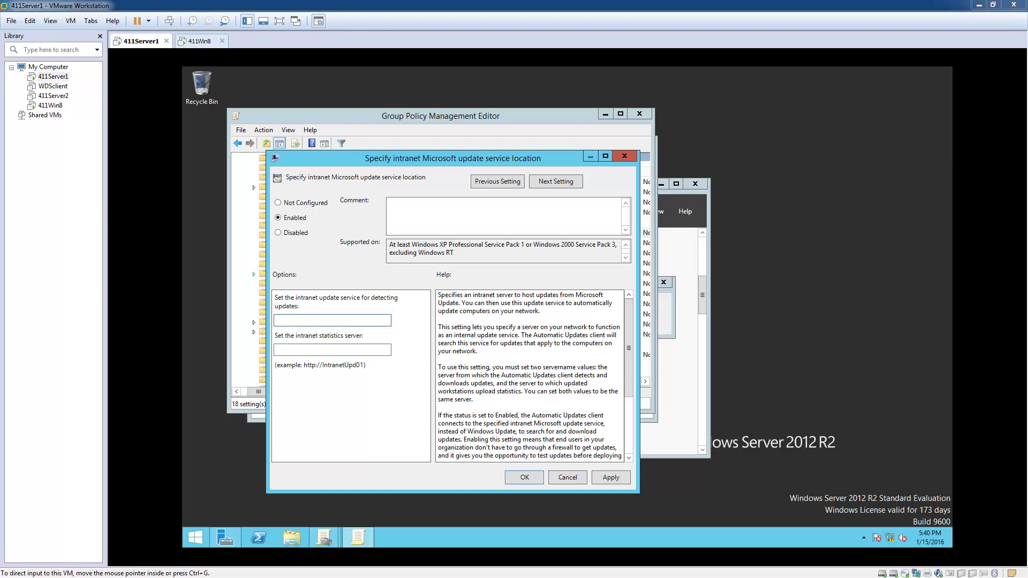
{"action": "left_click", "coordinate": [321, 317]}
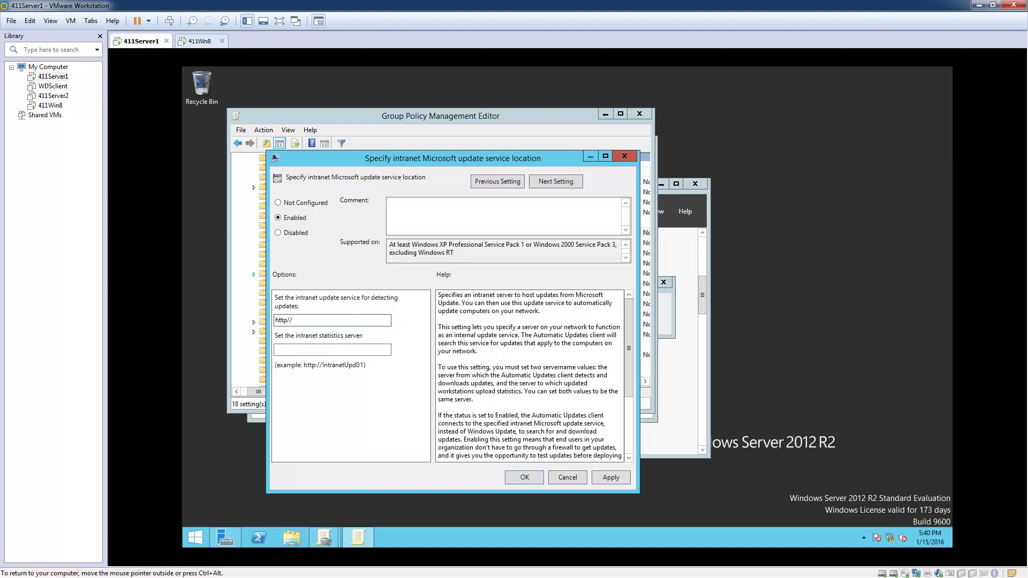
{"action": "type", "text": "http//r"}
{"action": "key", "text": "BackSpace"}
{"action": "type", "text": "45"}
{"action": "type", "text": "1Server3"}
{"action": "type", "text": ":8530"}
{"action": "left_click", "coordinate": [317, 348]}
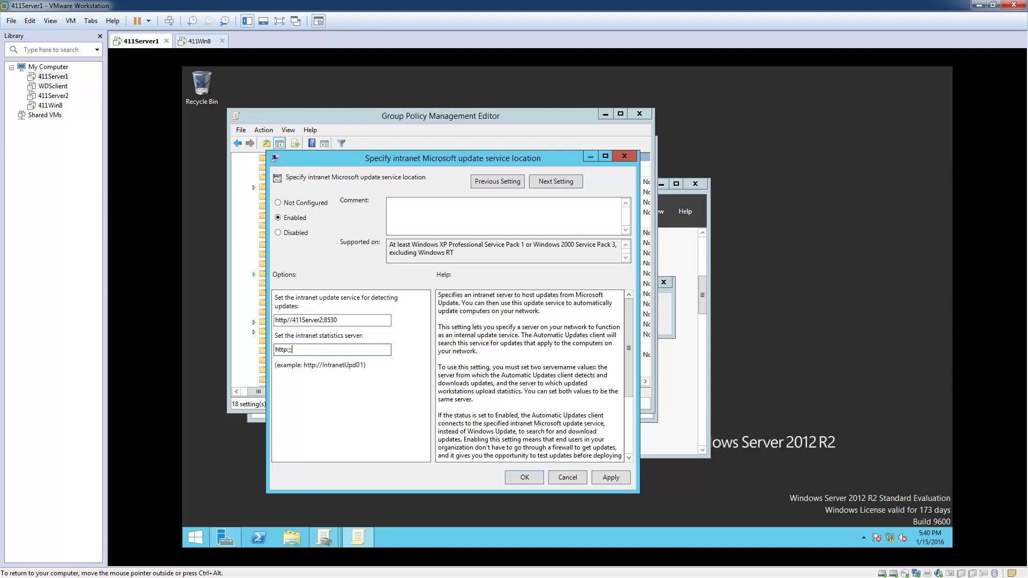
{"action": "type", "text": "http:\""}
{"action": "key", "text": "Escape"}
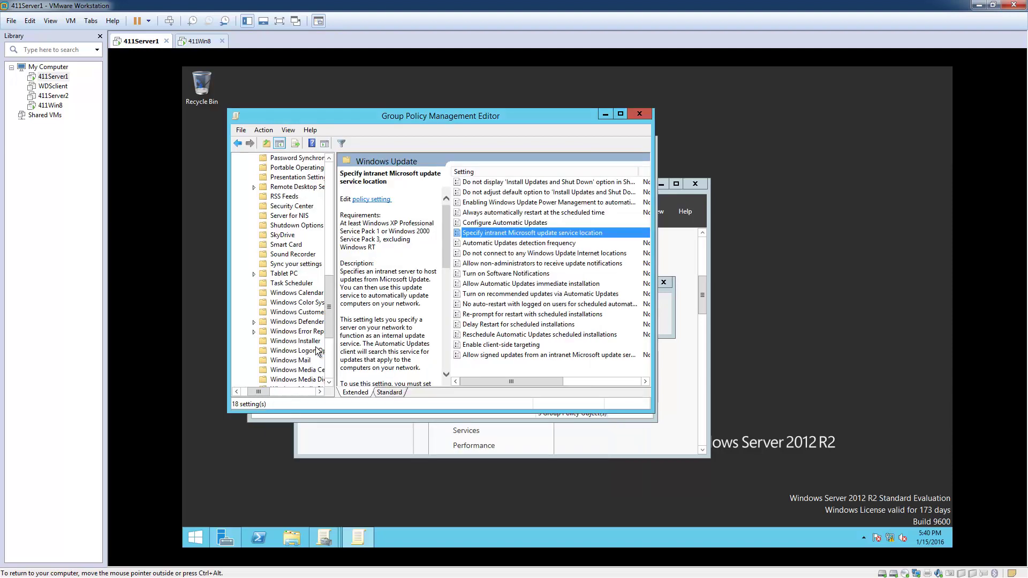
{"action": "double_click", "coordinate": [518, 234]}
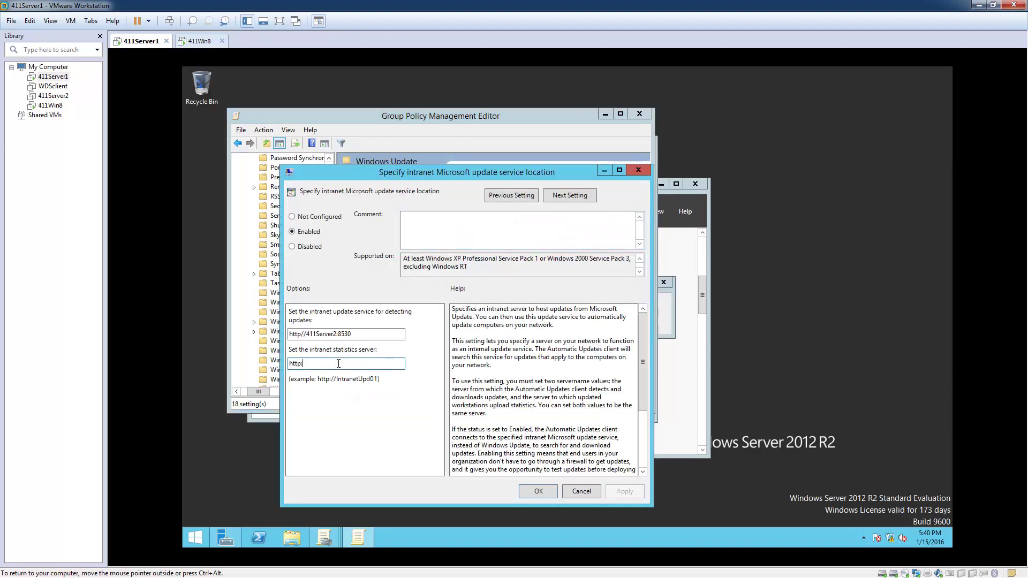
{"action": "type", "text": "//411Ser"}
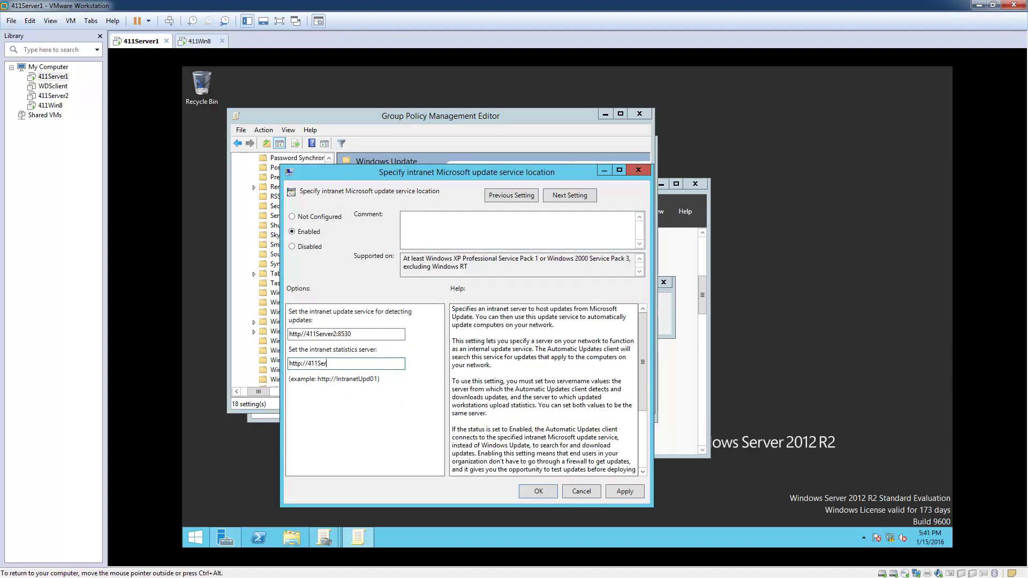
{"action": "type", "text": "ver2:8530"}
{"action": "left_click", "coordinate": [540, 491]}
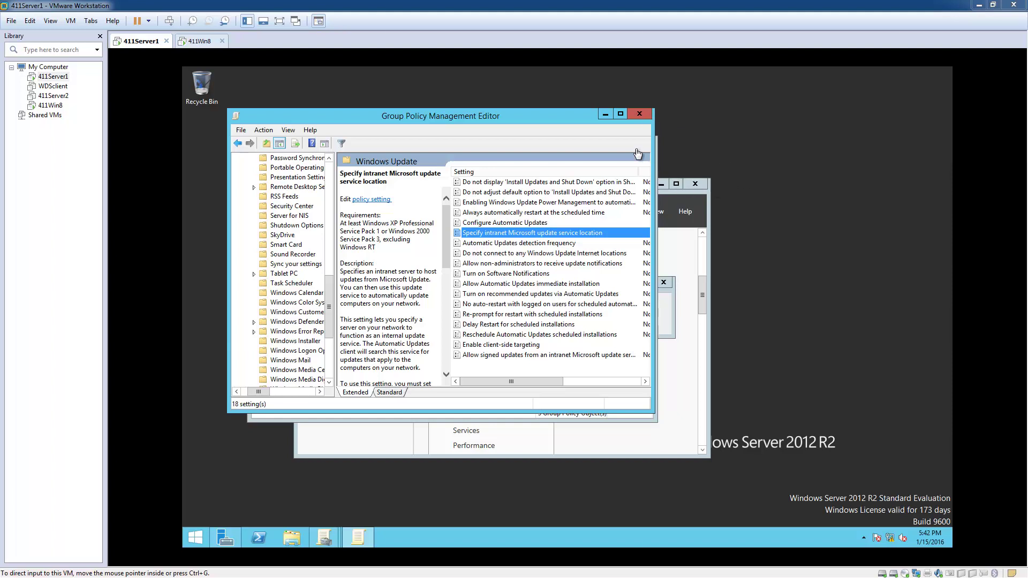
Close both Group Policy windows and launch Active Directory Users and Computers from Tools
{"action": "left_click", "coordinate": [641, 115]}
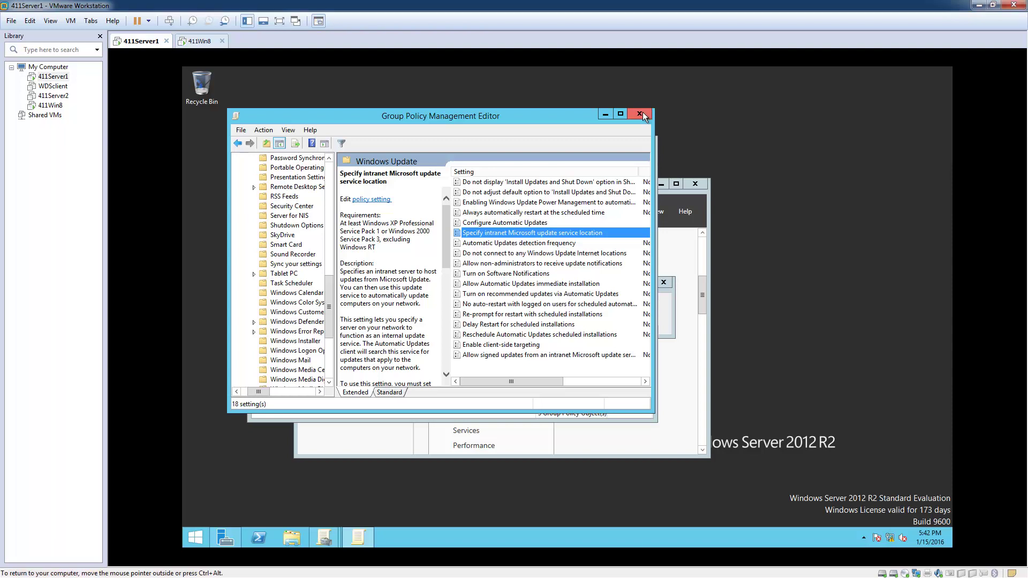
{"action": "left_click", "coordinate": [642, 142]}
{"action": "left_click", "coordinate": [629, 211]}
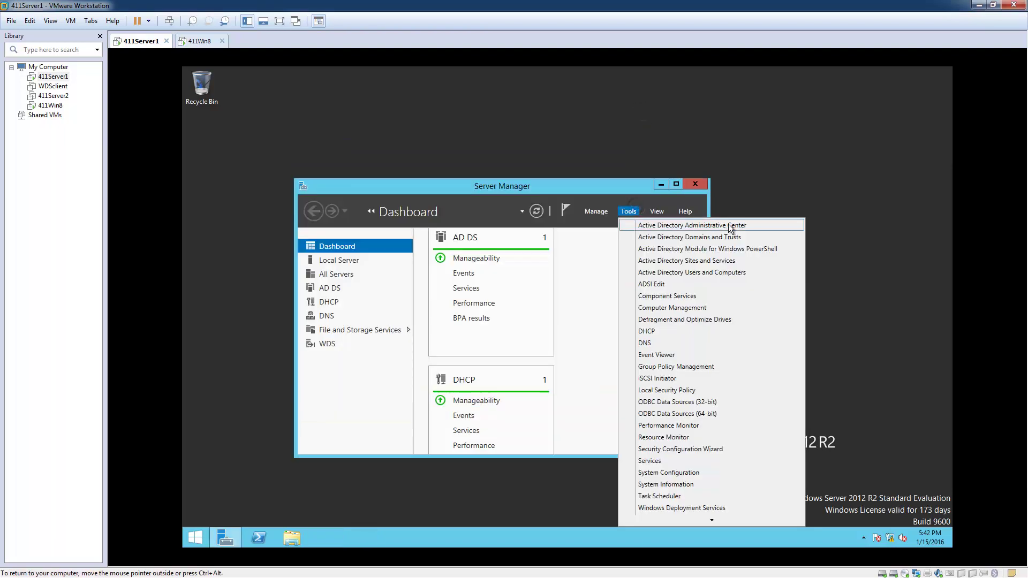
{"action": "left_click", "coordinate": [695, 273]}
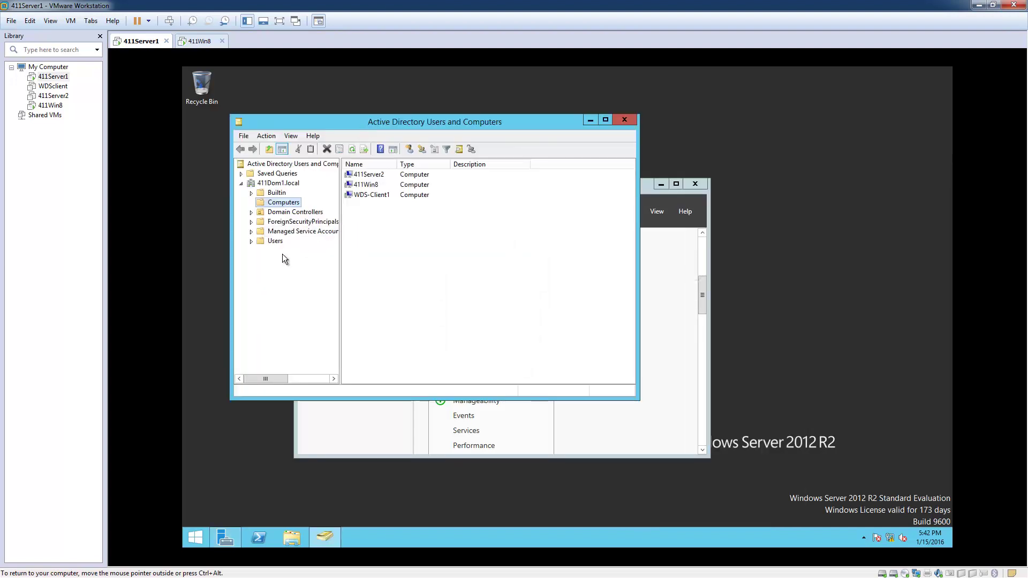
Add an organizational unit named Desktops under the 411Dom1.local domain
{"action": "right_click", "coordinate": [279, 183]}
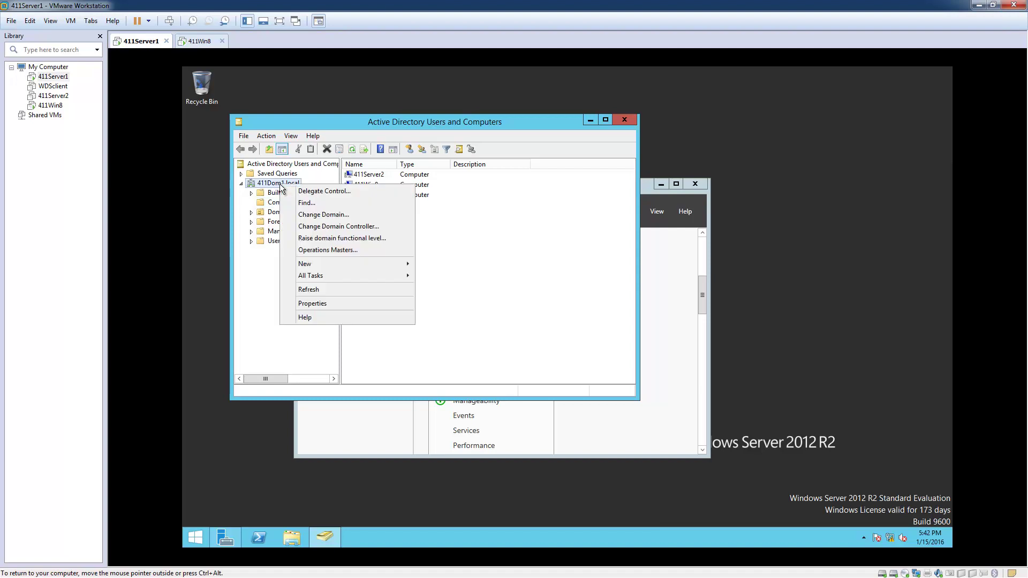
{"action": "mouse_move", "coordinate": [358, 263]}
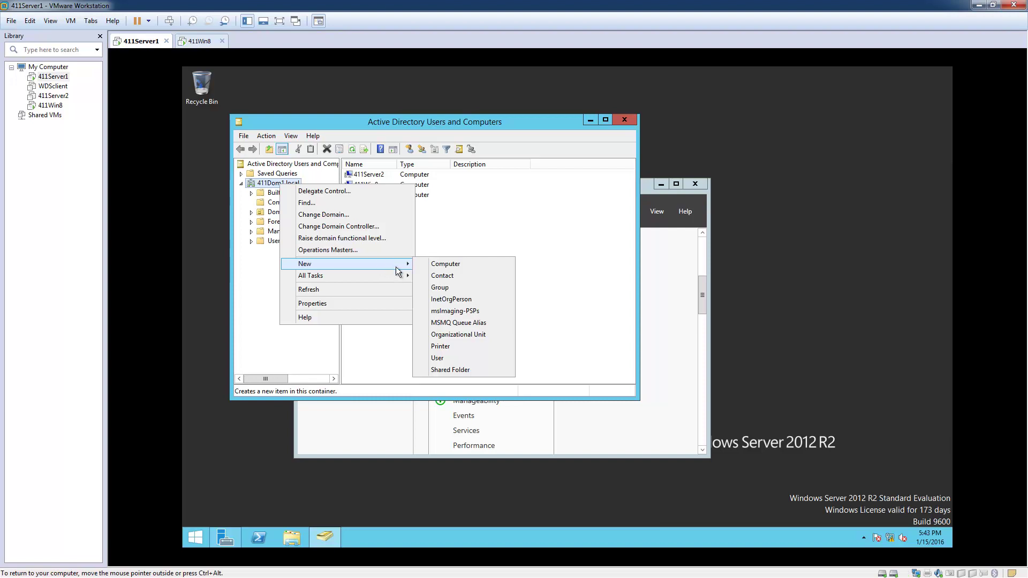
{"action": "left_click", "coordinate": [480, 336]}
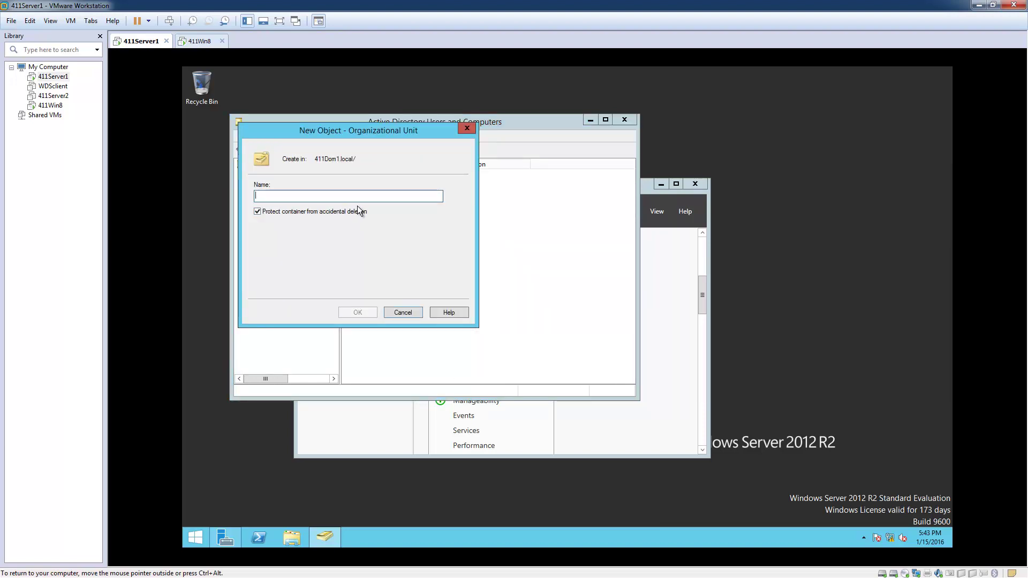
{"action": "type", "text": "Desktops"}
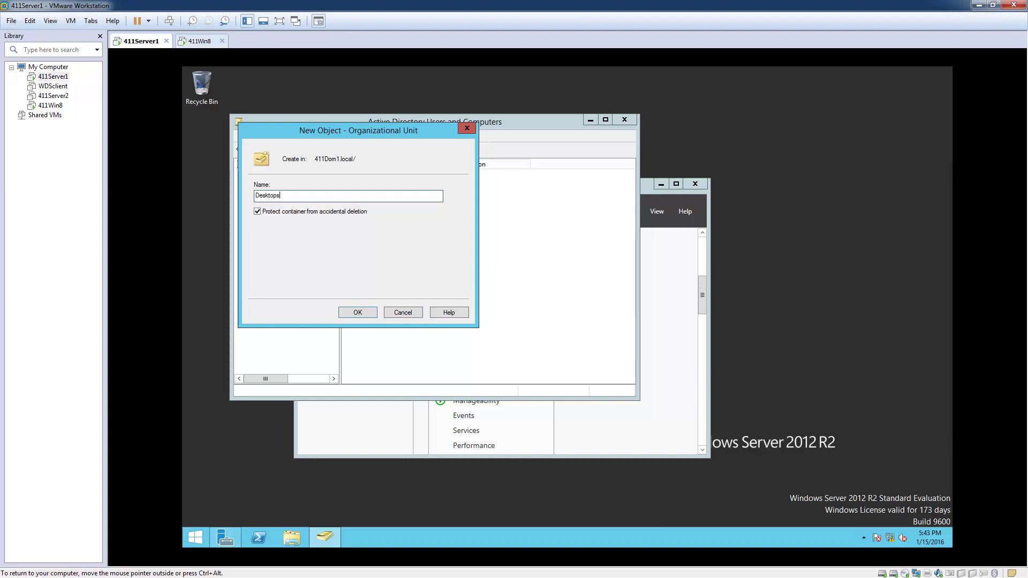
{"action": "key", "text": "Return"}
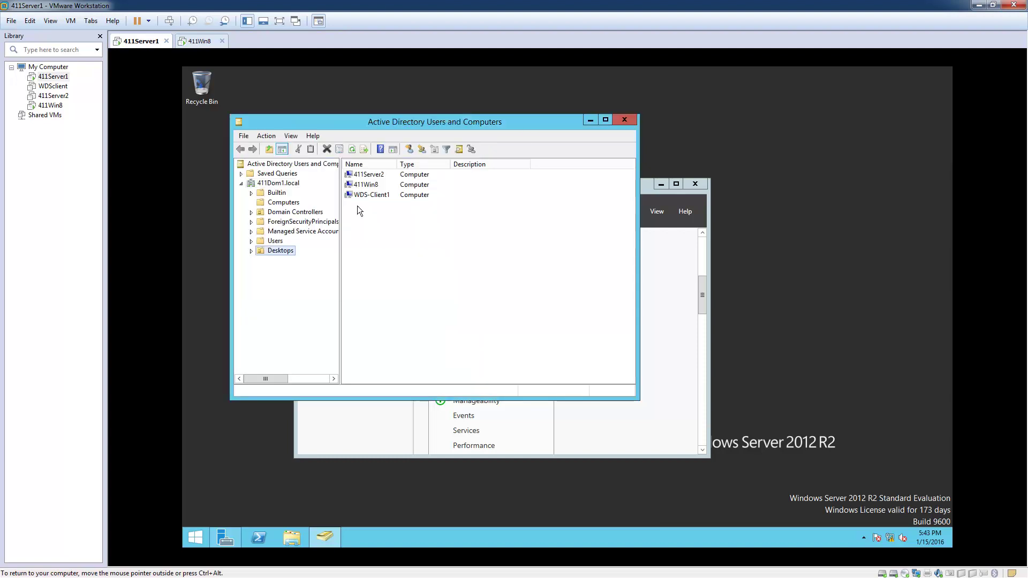
Drag 411Win8 from Computers onto the Desktops OU and confirm the move
{"action": "left_click", "coordinate": [290, 202]}
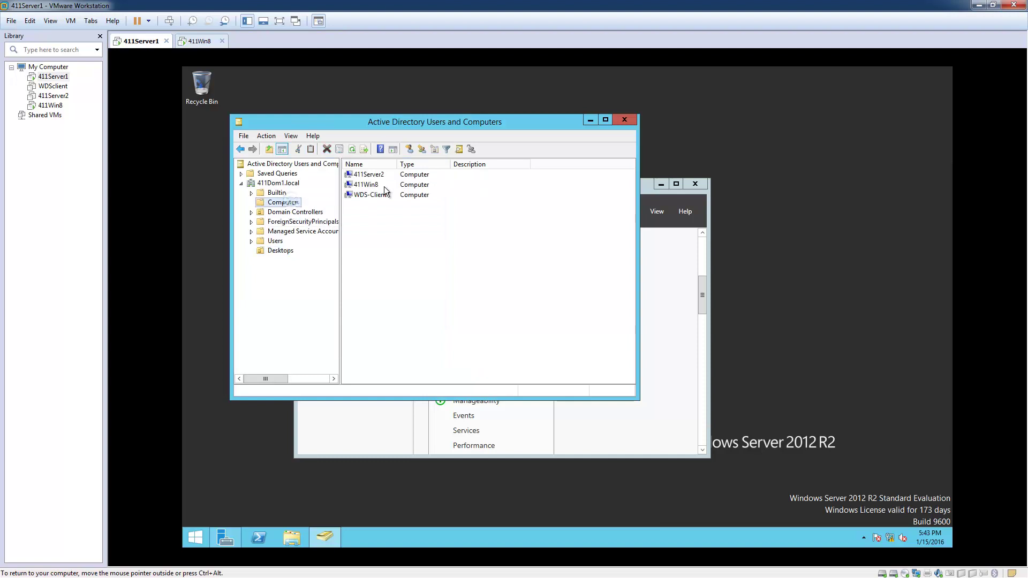
{"action": "left_click", "coordinate": [373, 185]}
{"action": "left_click_drag", "start_coordinate": [372, 186], "coordinate": [283, 253]}
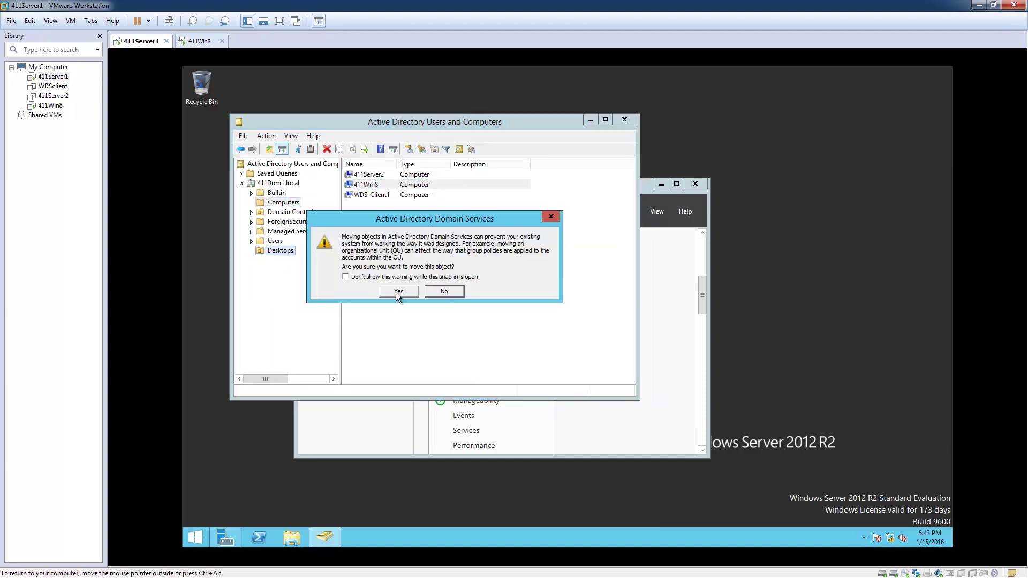
{"action": "left_click", "coordinate": [398, 292]}
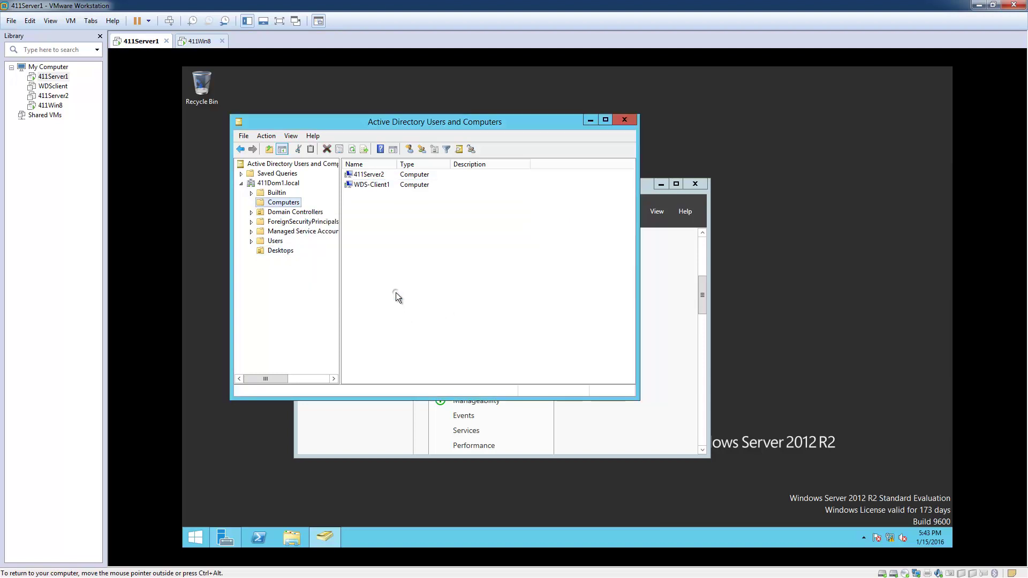
Check that the Desktops OU now contains only 411Win8
{"action": "left_click", "coordinate": [287, 252]}
{"action": "left_click", "coordinate": [277, 240]}
{"action": "left_click", "coordinate": [281, 251]}
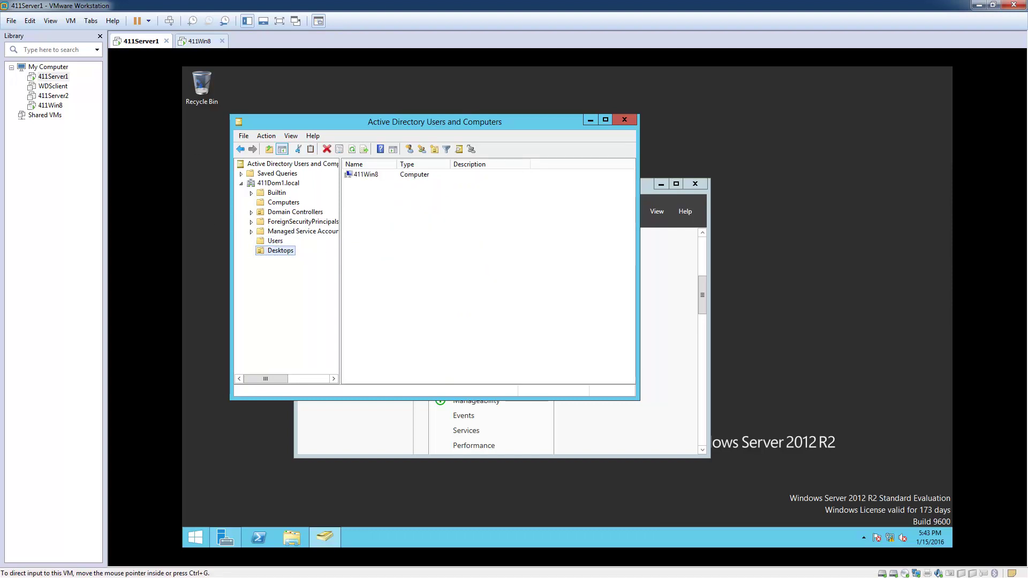
{"action": "left_click", "coordinate": [275, 241]}
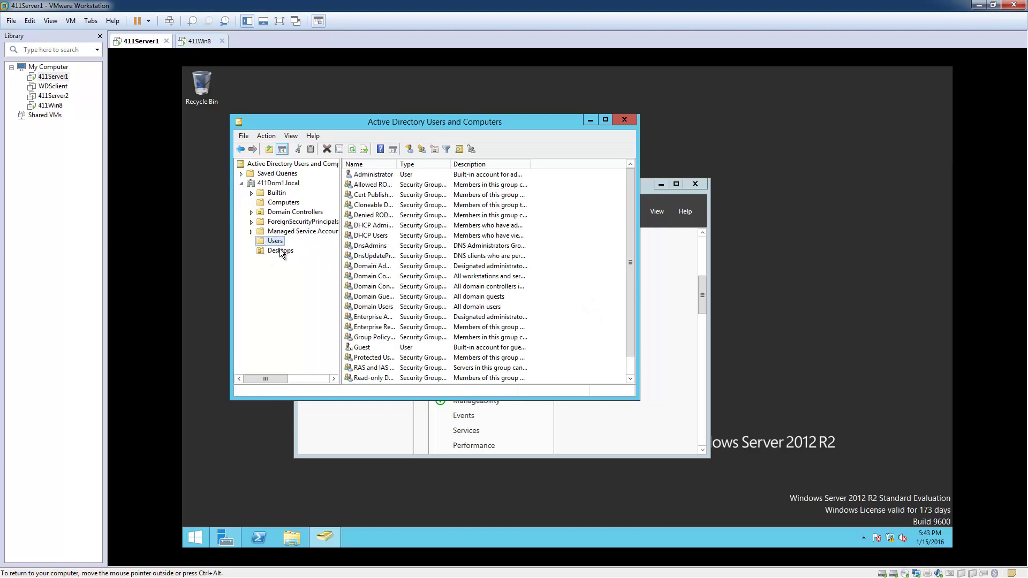
{"action": "left_click", "coordinate": [280, 251]}
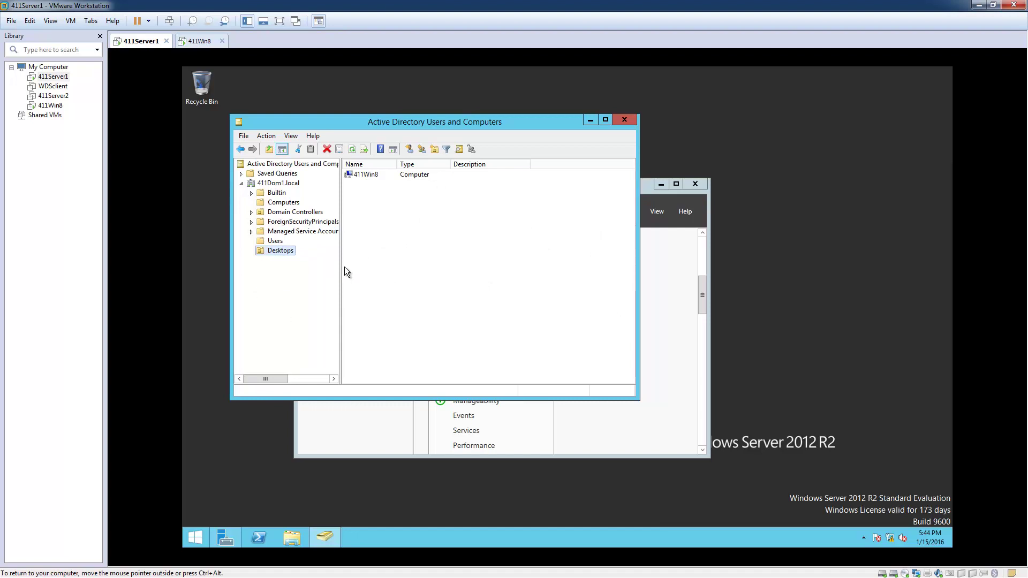
{"action": "left_click", "coordinate": [274, 243]}
{"action": "left_click", "coordinate": [277, 252]}
Create domain user Win8User in the Users container with a never-expiring password
{"action": "left_click", "coordinate": [275, 242]}
{"action": "right_click", "coordinate": [274, 242]}
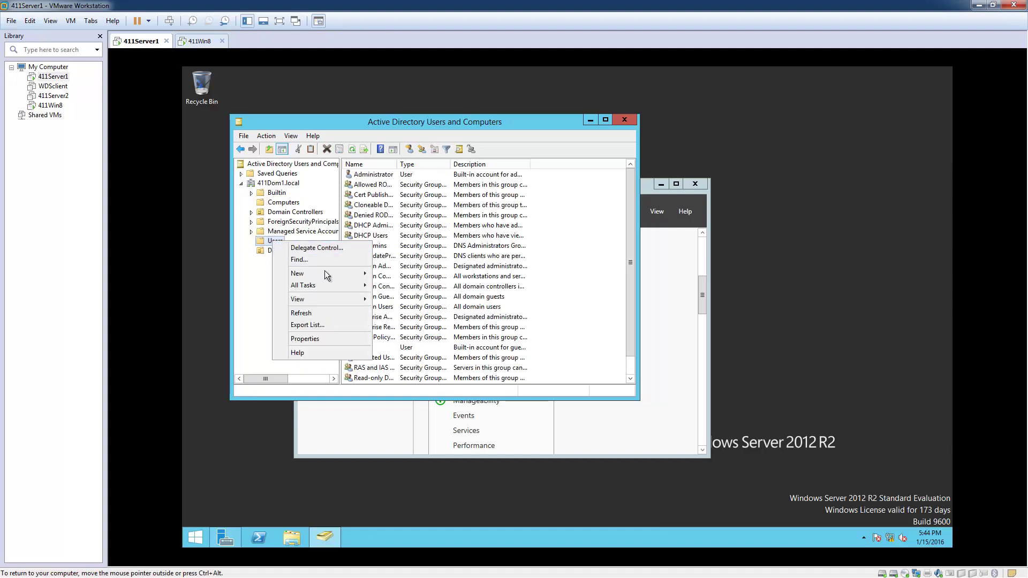
{"action": "mouse_move", "coordinate": [325, 271]}
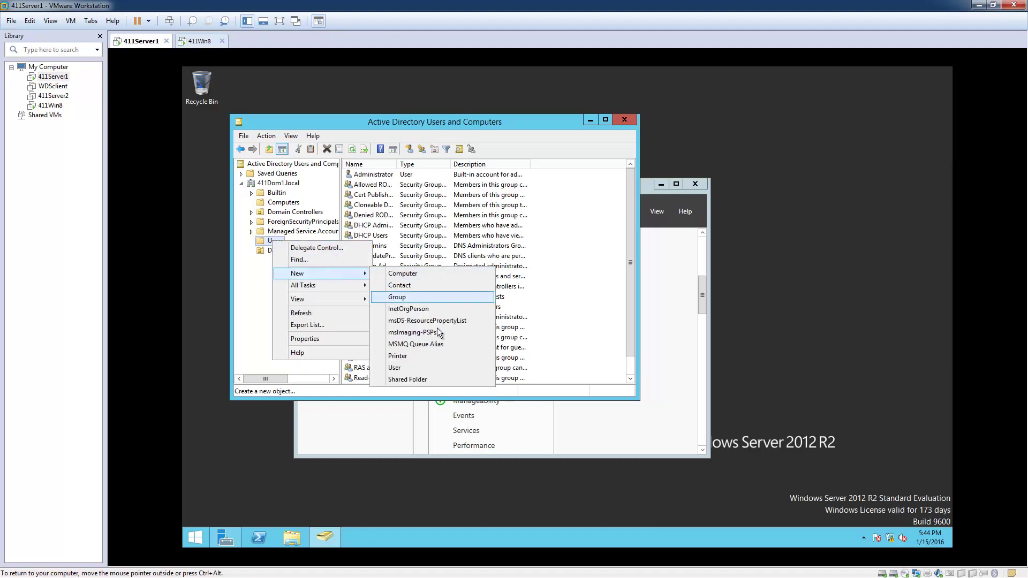
{"action": "left_click", "coordinate": [434, 369]}
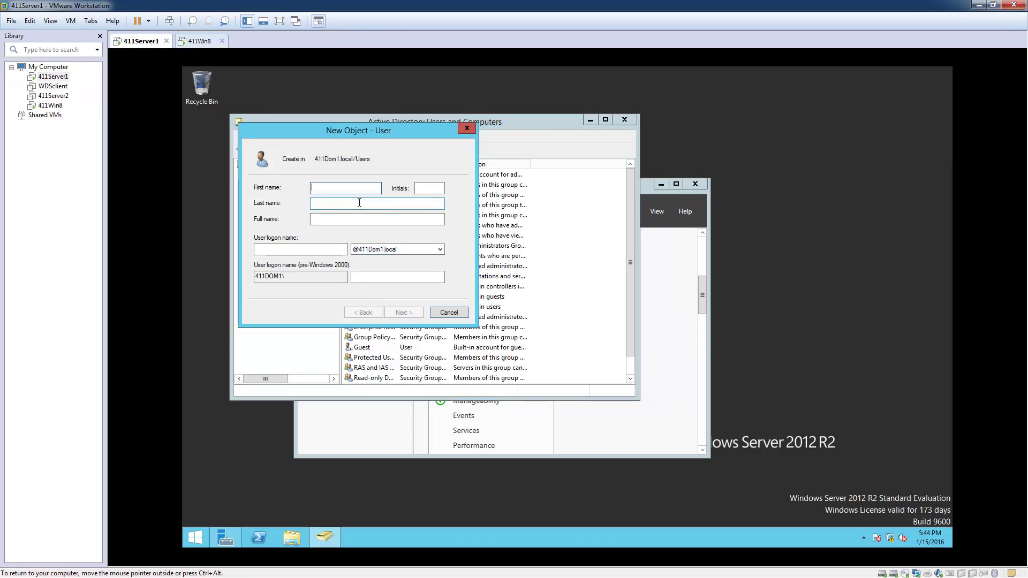
{"action": "type", "text": "Win8Use"}
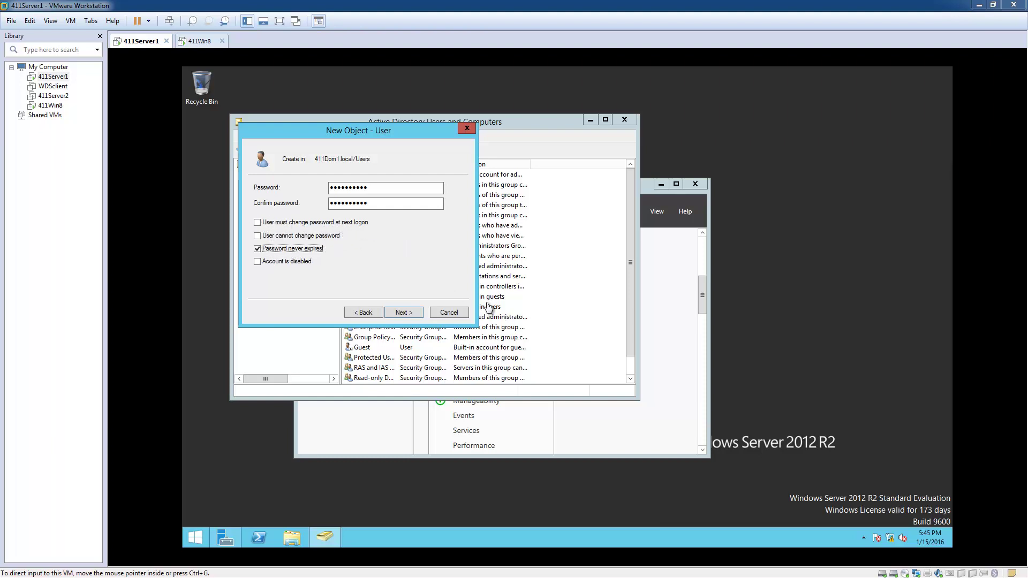
{"action": "left_click", "coordinate": [403, 315]}
{"action": "left_click", "coordinate": [404, 313]}
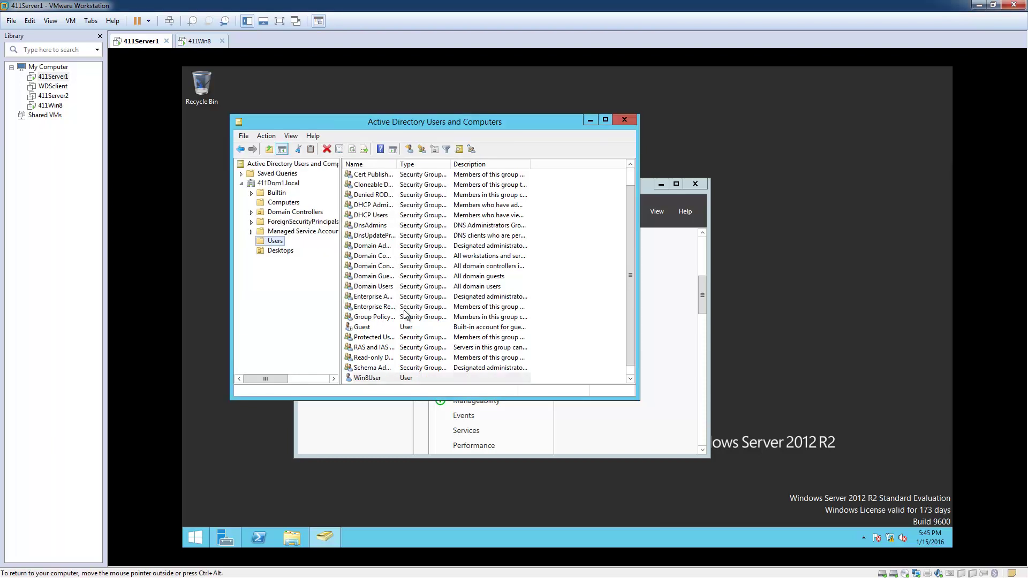
Find and select the new Win8User account in the Users container
{"action": "left_click", "coordinate": [274, 242]}
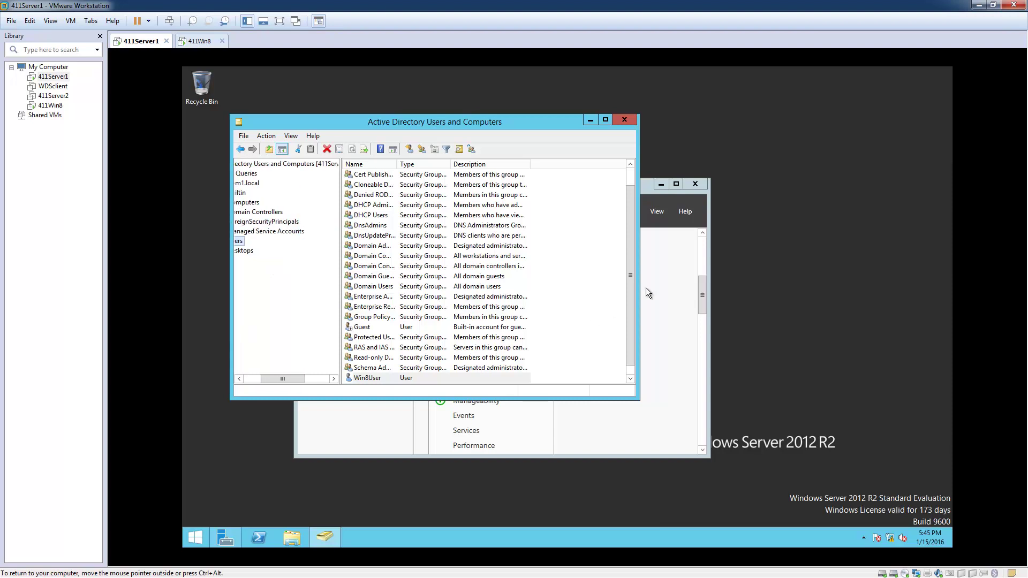
{"action": "scroll", "coordinate": [631, 289], "scroll_direction": "down", "scroll_amount": 1}
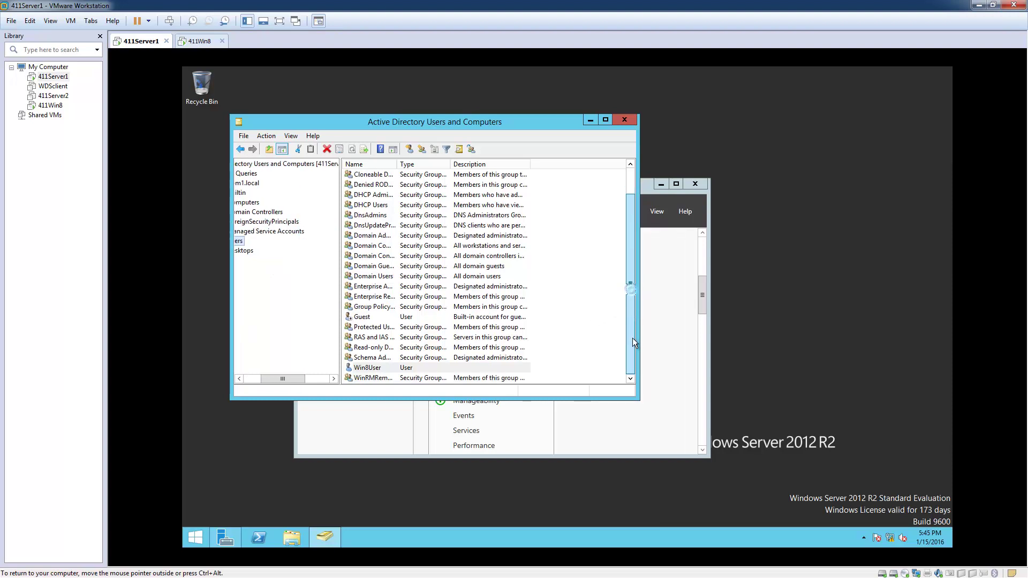
{"action": "left_click", "coordinate": [364, 369]}
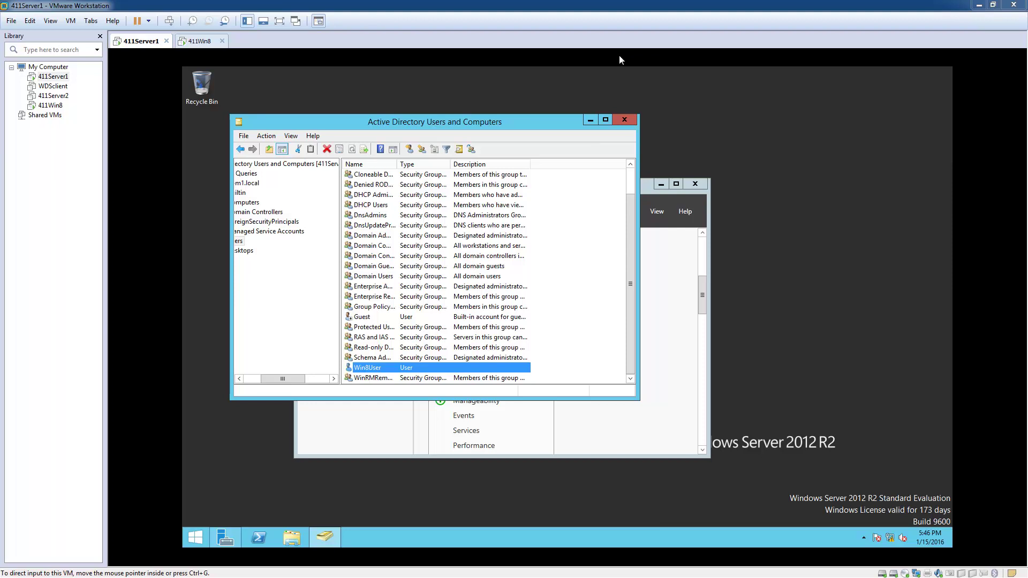
Launch Group Policy Management from Server Manager's Tools menu
{"action": "left_click", "coordinate": [645, 190]}
{"action": "left_click", "coordinate": [628, 212]}
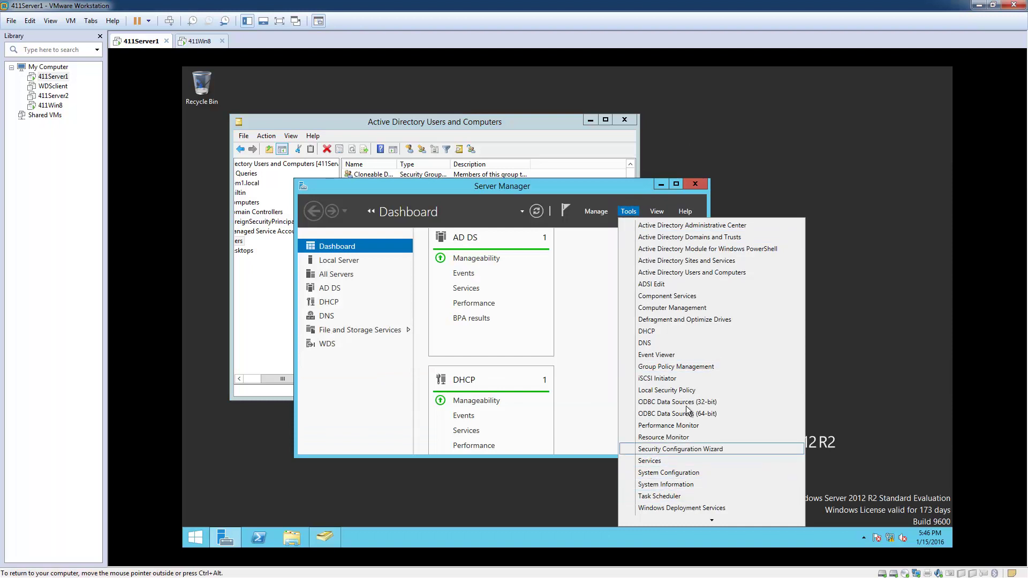
{"action": "left_click", "coordinate": [691, 368]}
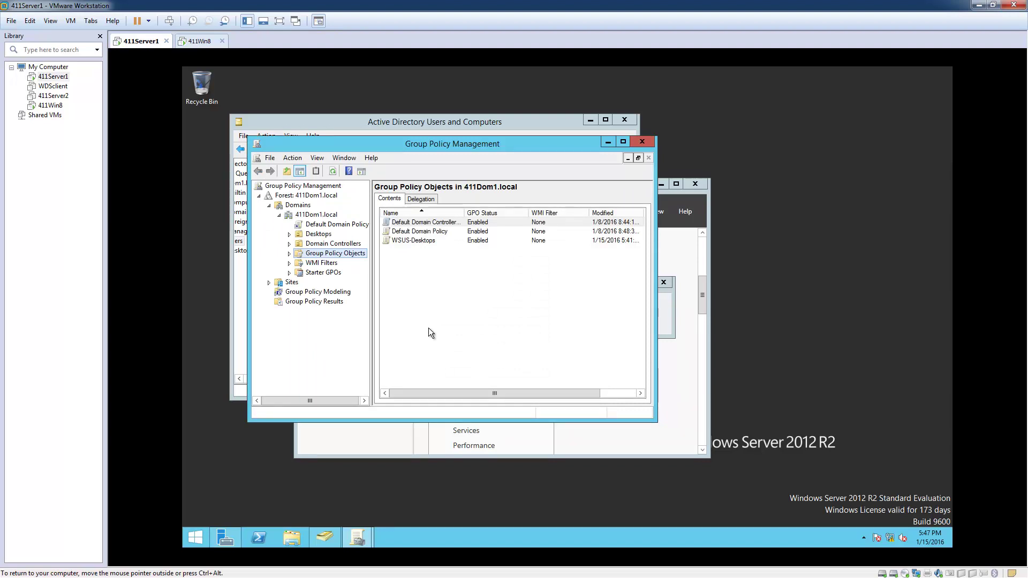
Link the existing WSUS-Desktops GPO to the Desktops OU, then close Group Policy Management
{"action": "right_click", "coordinate": [320, 240]}
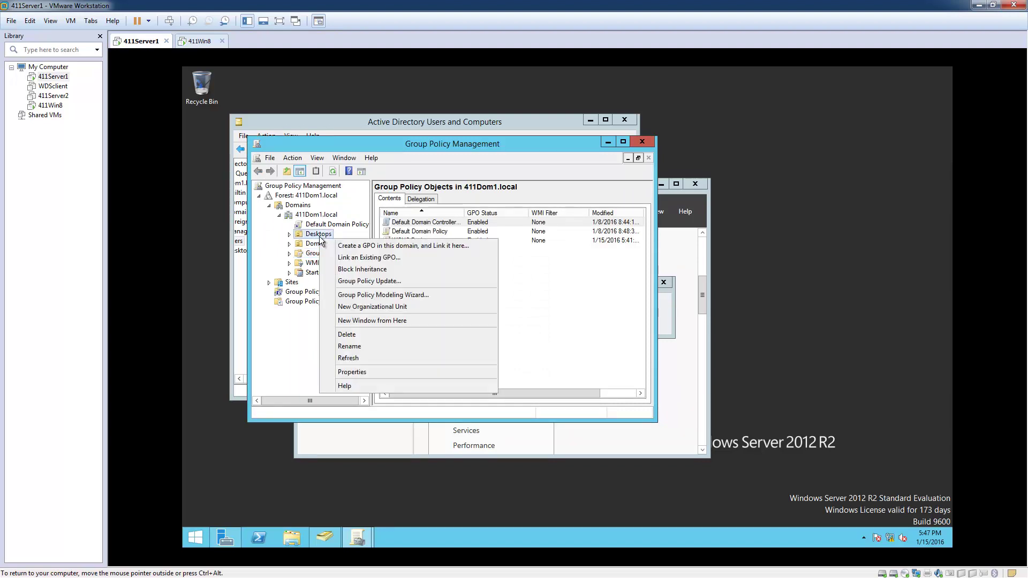
{"action": "left_click", "coordinate": [368, 258]}
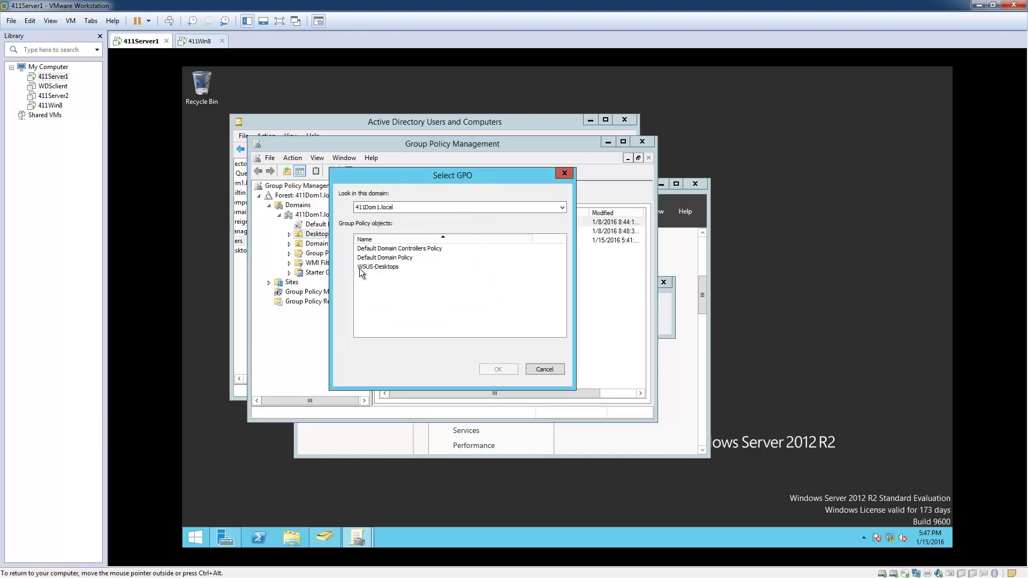
{"action": "left_click", "coordinate": [381, 268]}
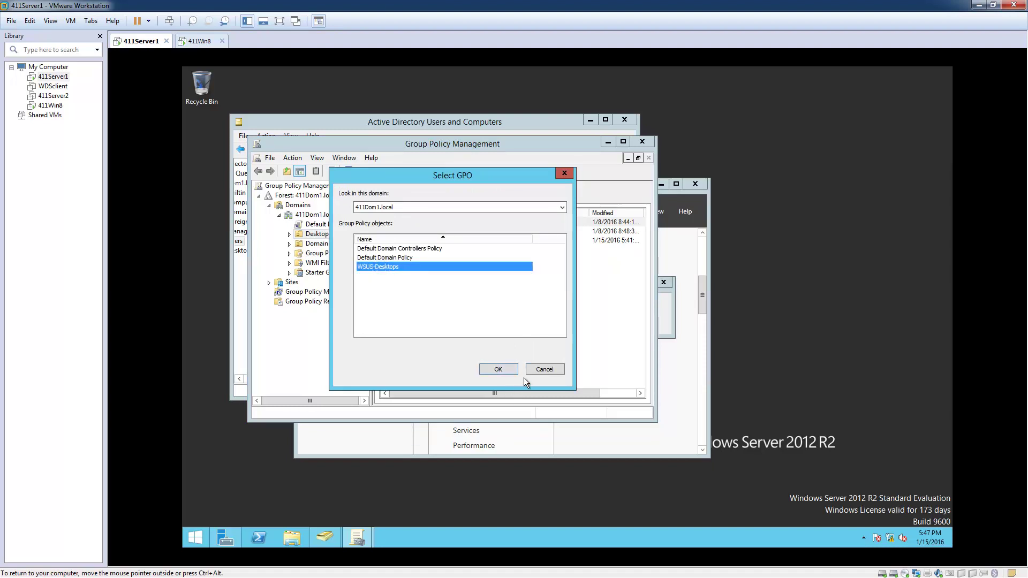
{"action": "left_click", "coordinate": [496, 369]}
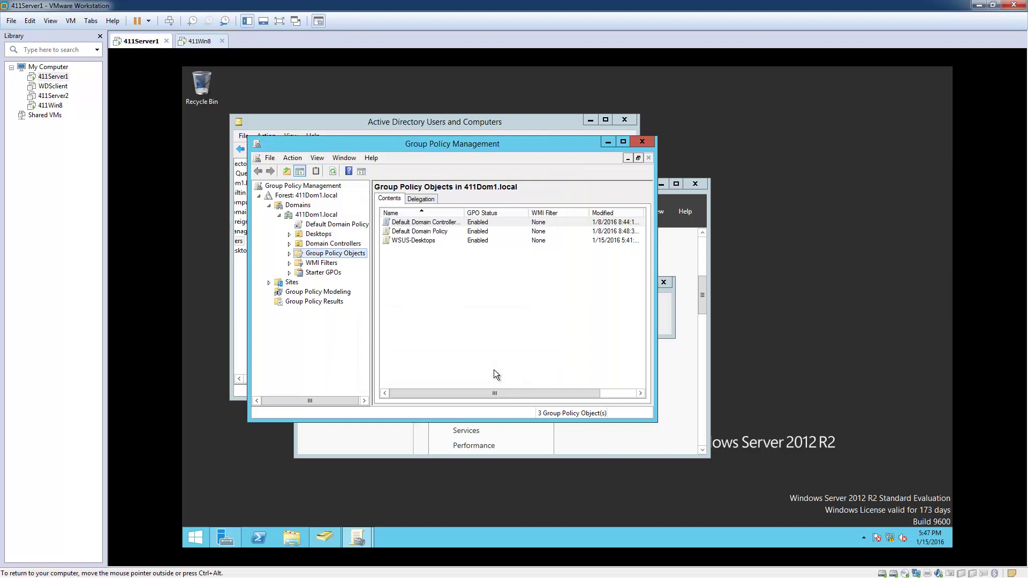
{"action": "left_click", "coordinate": [647, 144]}
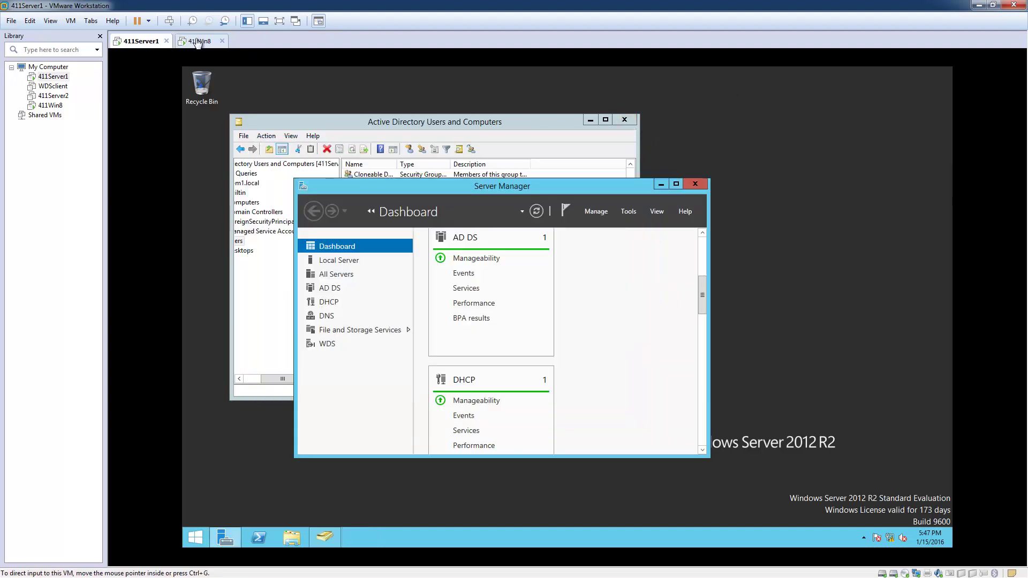
On the 411Win8 VM, sign in through Other user with the Win8User domain account
{"action": "left_click", "coordinate": [198, 41]}
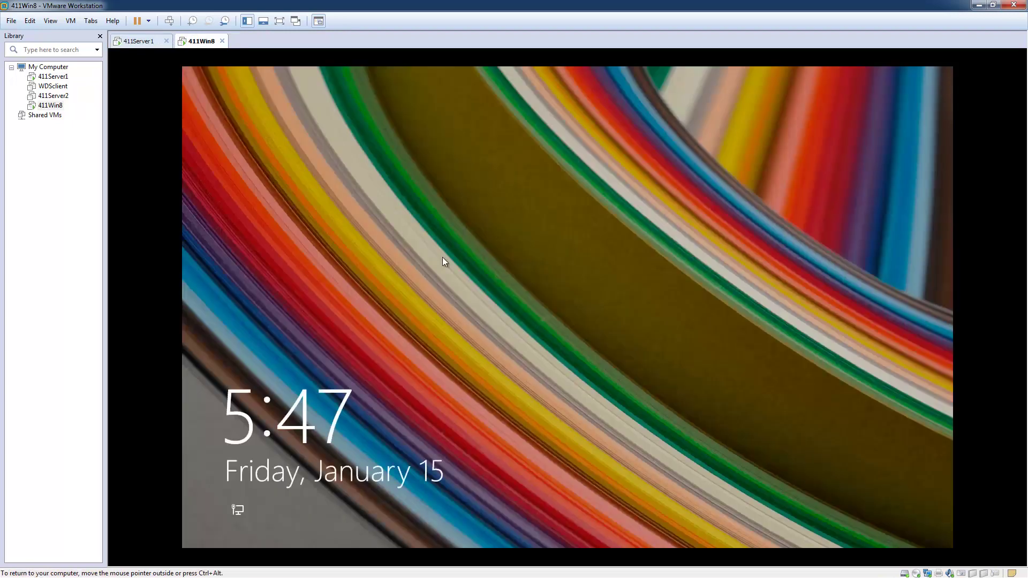
{"action": "left_click", "coordinate": [510, 306]}
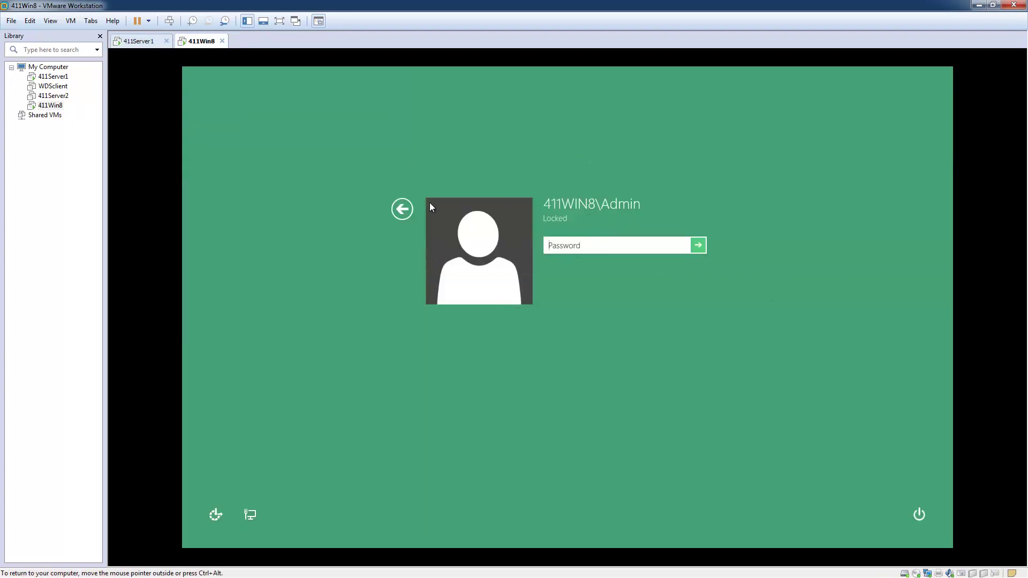
{"action": "left_click", "coordinate": [402, 209]}
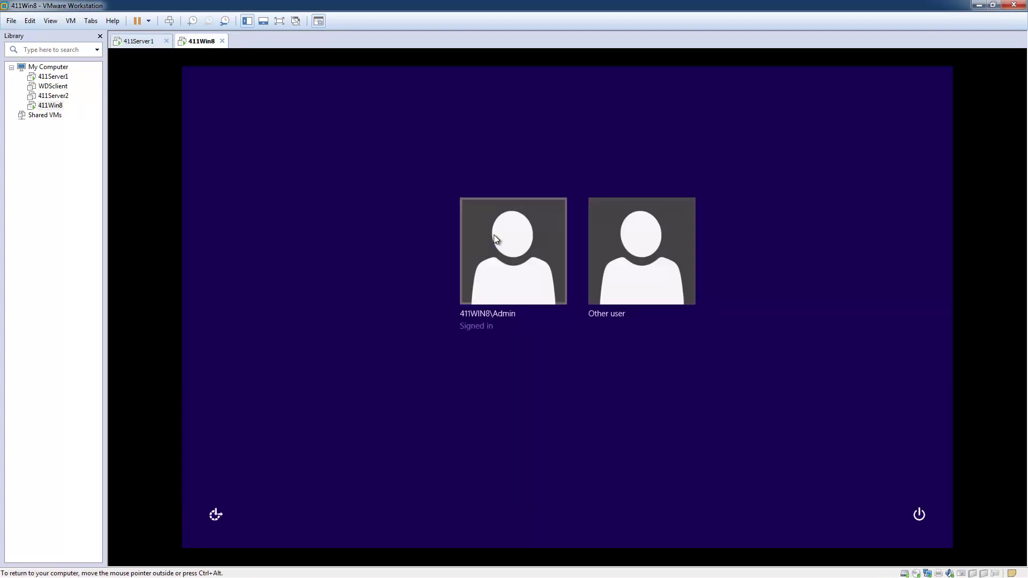
{"action": "left_click", "coordinate": [616, 287]}
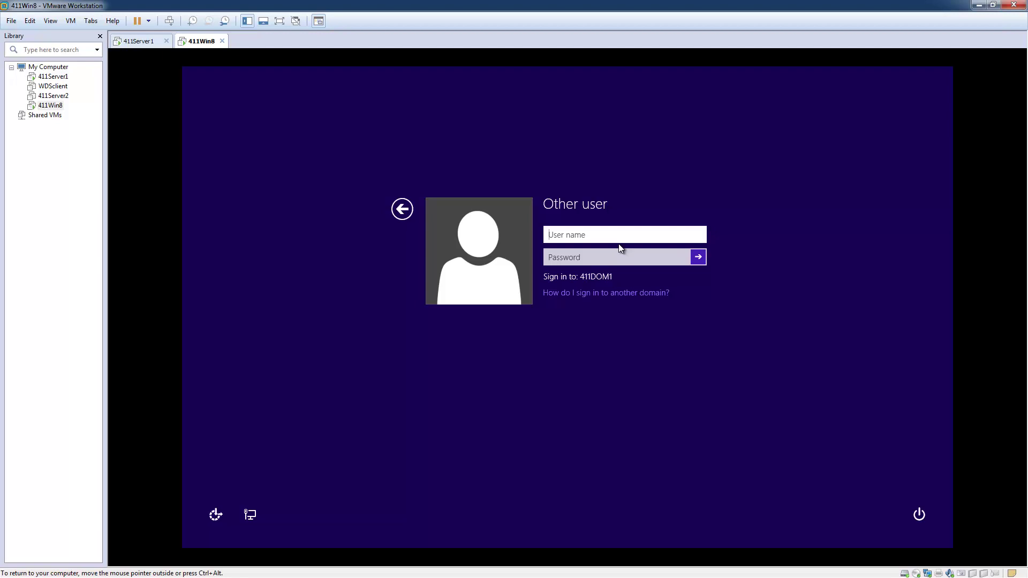
{"action": "type", "text": "Win8"}
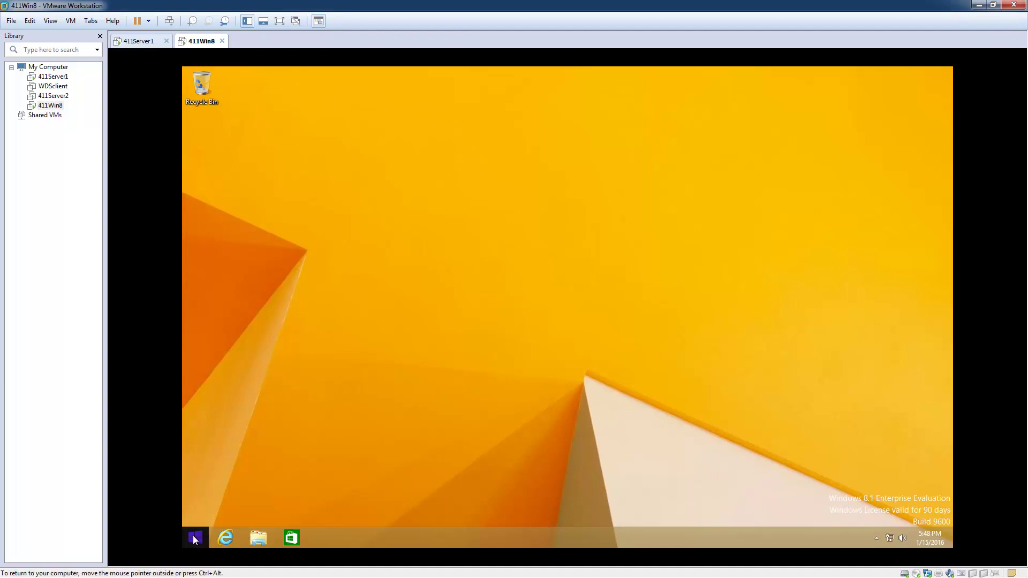
Open Windows Update from the System page reached via the Start right-click menu
{"action": "right_click", "coordinate": [196, 539]}
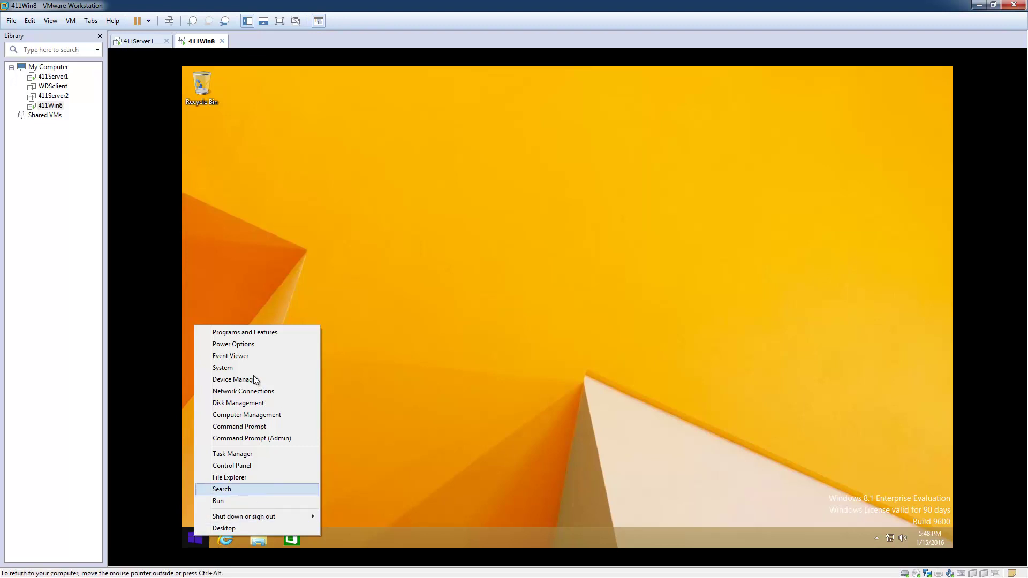
{"action": "left_click", "coordinate": [222, 368]}
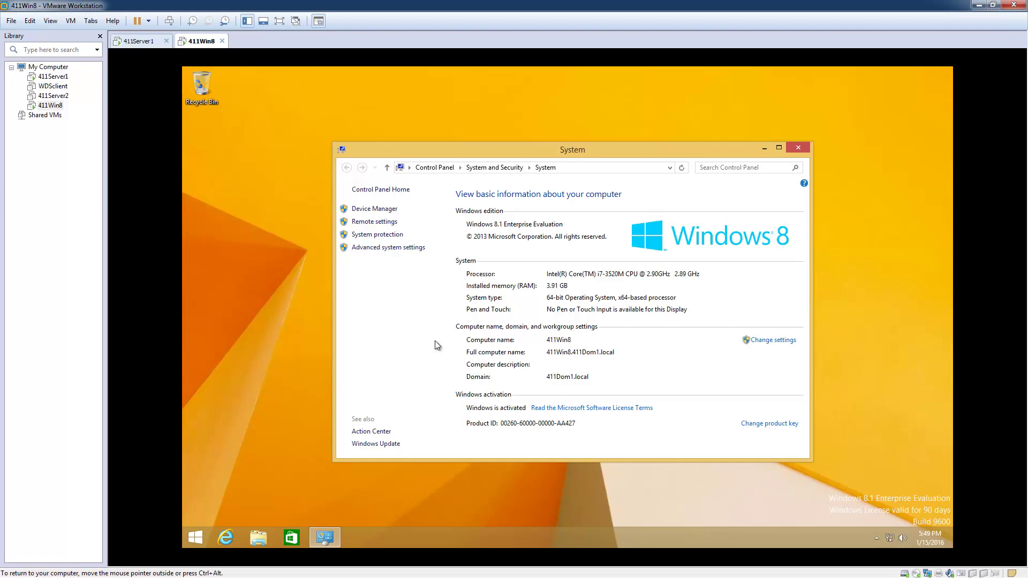
{"action": "left_click", "coordinate": [388, 447]}
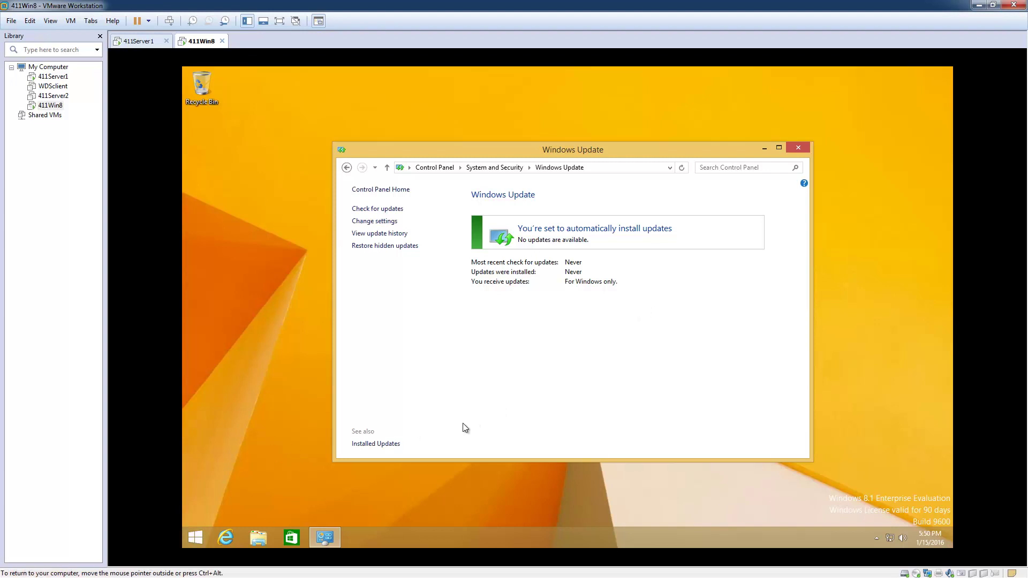
Run gpupdate /force in a Command Prompt, retrying after a mistyped first attempt
{"action": "right_click", "coordinate": [195, 538]}
{"action": "left_click", "coordinate": [271, 425]}
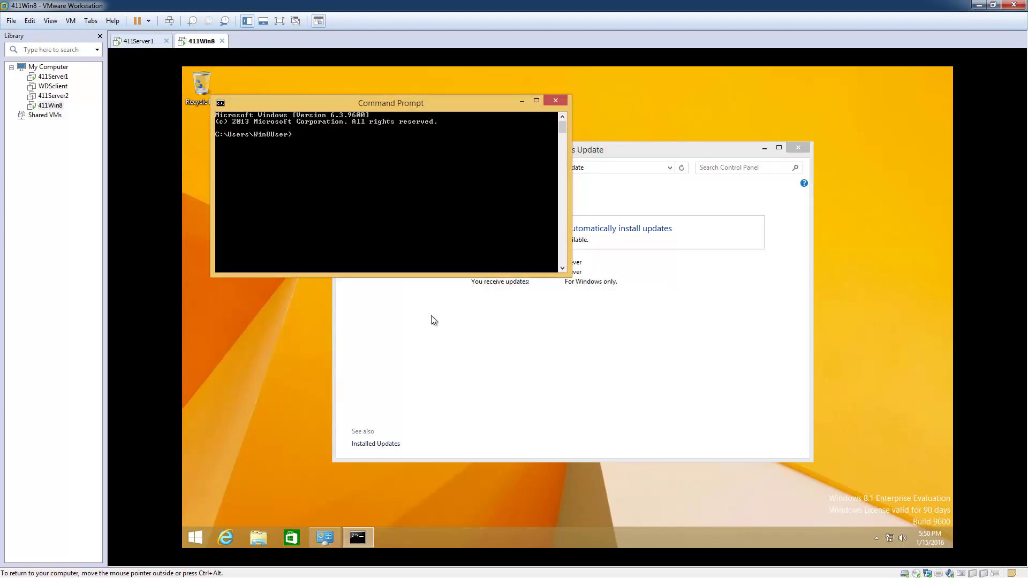
{"action": "type", "text": "gpudate/force"}
{"action": "key", "text": "Return"}
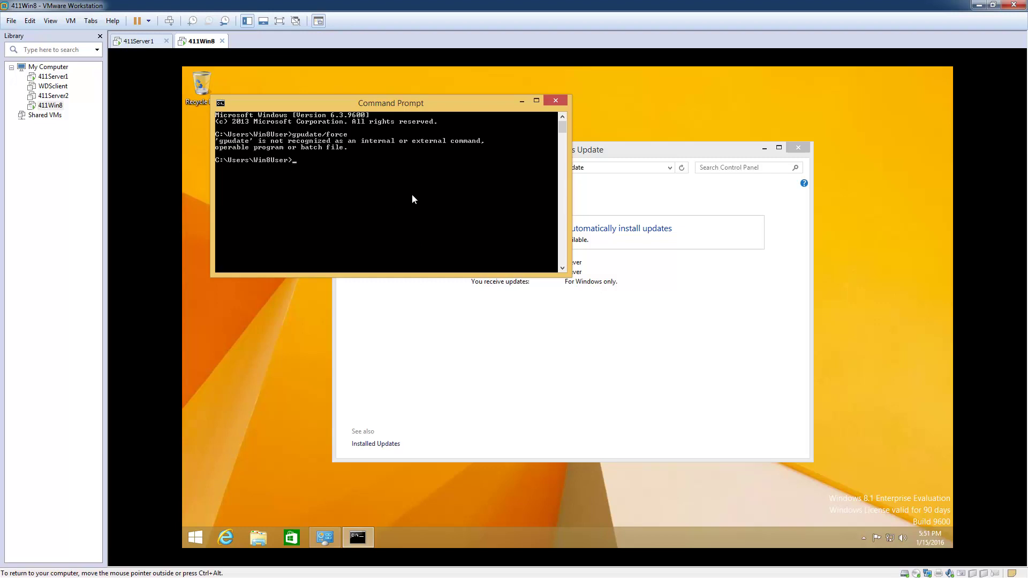
{"action": "type", "text": "gpupdate/fore"}
{"action": "type", "text": "e"}
{"action": "key", "text": "Return"}
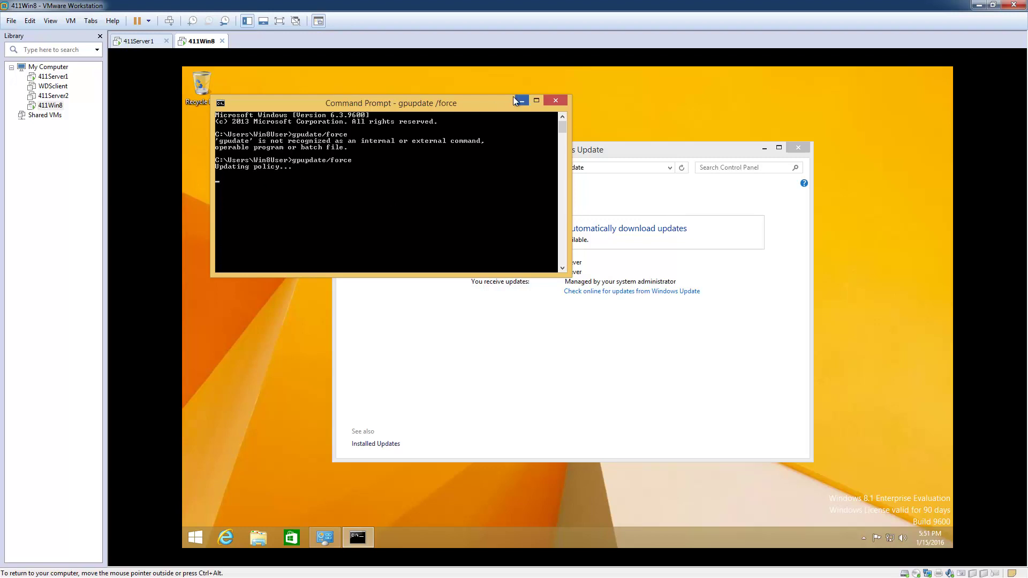
{"action": "left_click", "coordinate": [559, 101]}
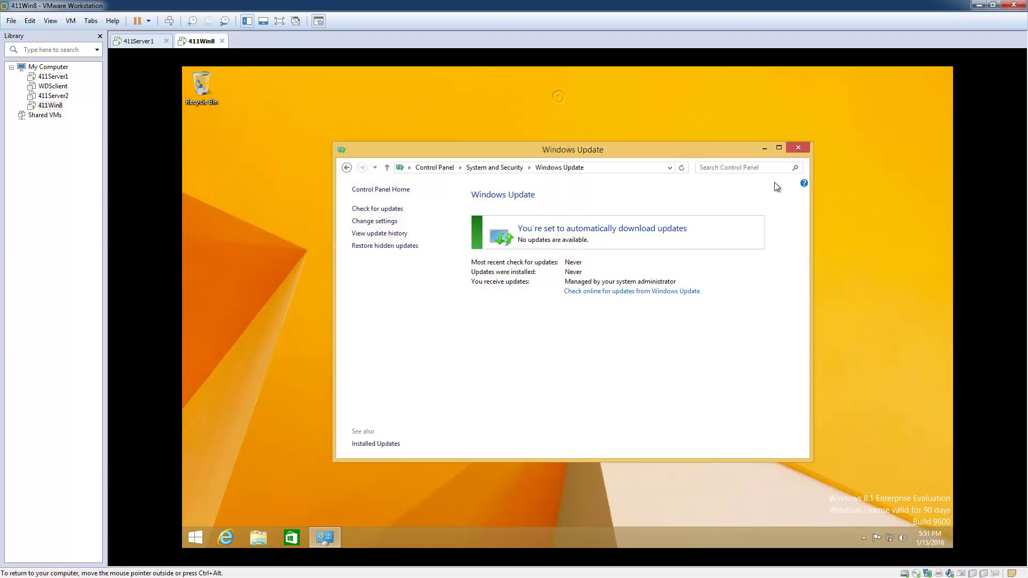